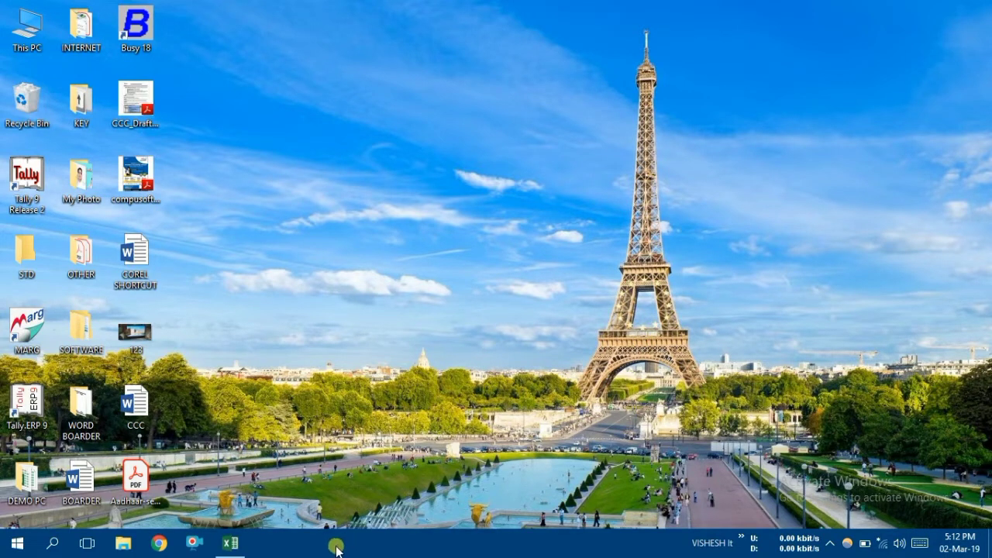
Switch to Excel, showing the open MOD, POWER,SQRT workbook
click(230, 542)
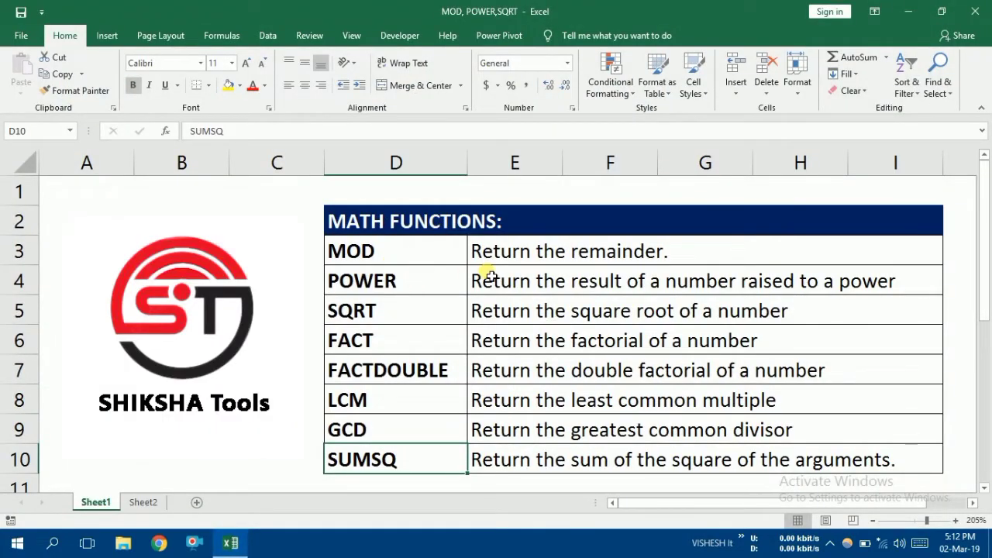
click(831, 544)
click(831, 546)
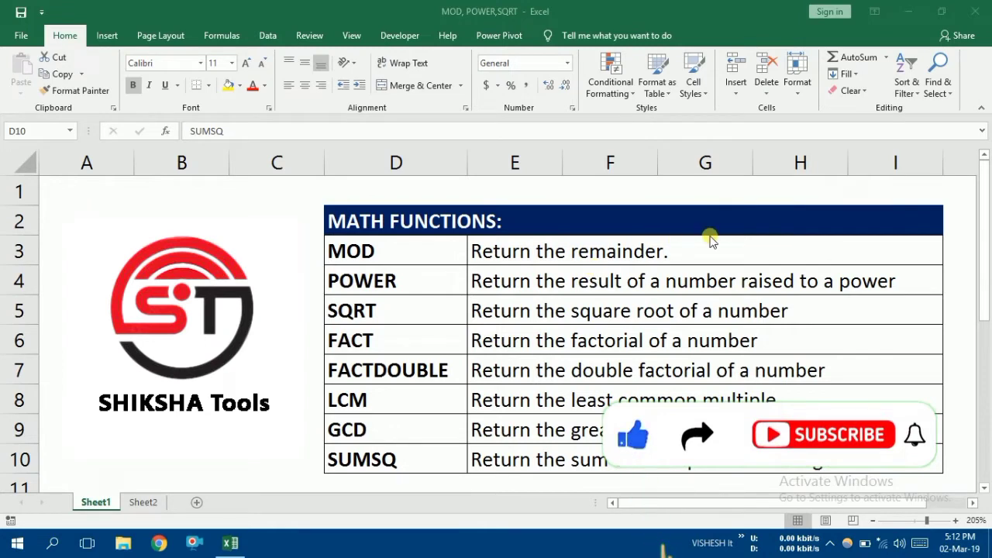
Review the math functions table on Sheet1, going through each function and its description from MOD to SUMSQ
click(391, 254)
click(386, 199)
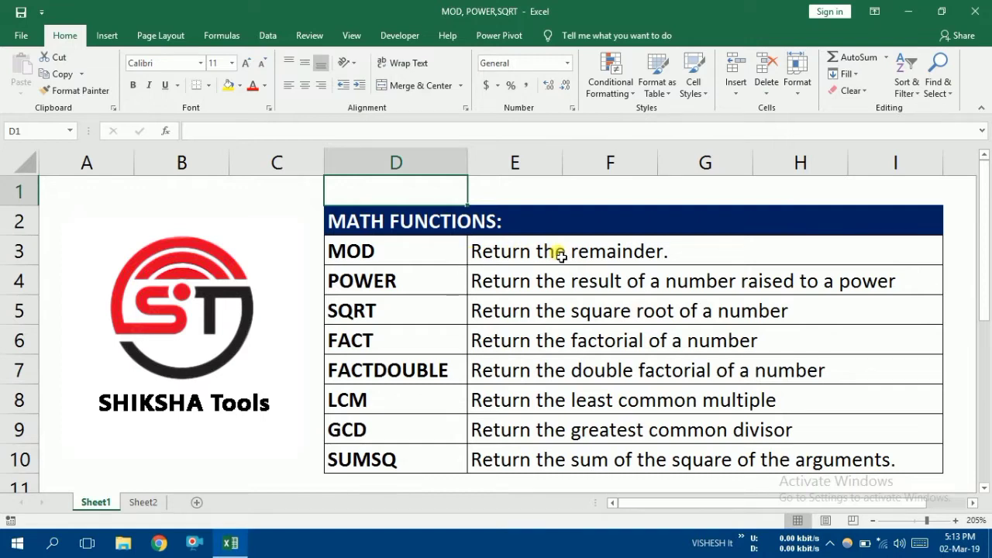
click(403, 264)
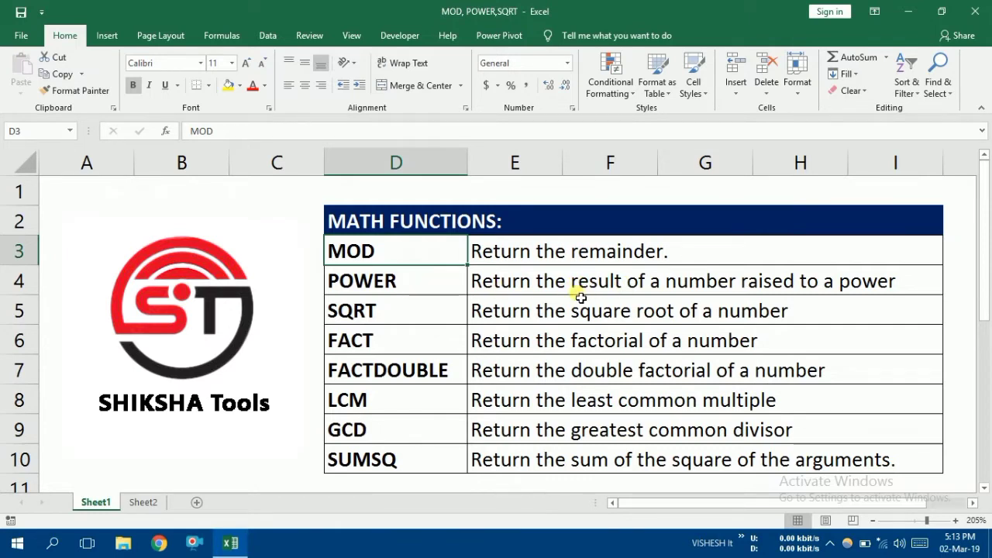
click(389, 283)
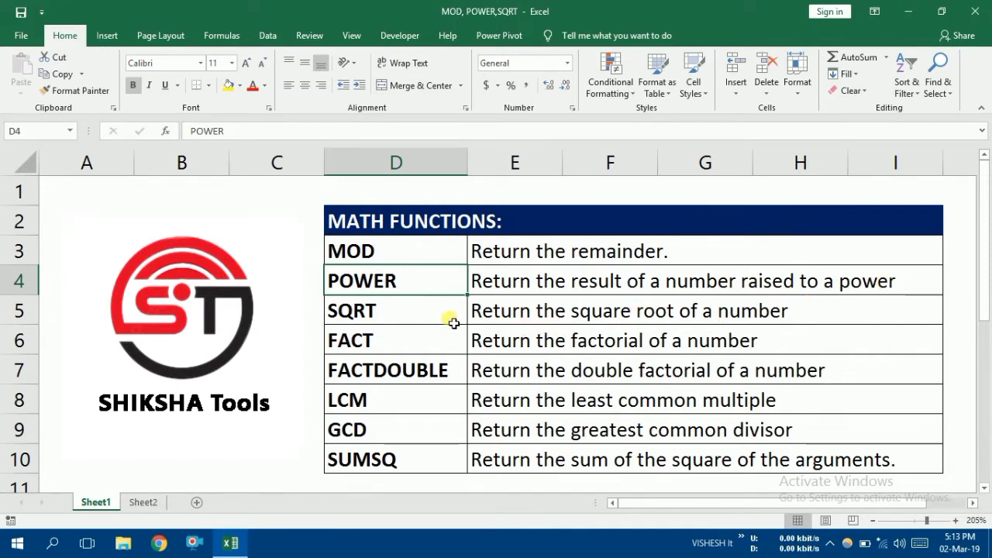
click(422, 321)
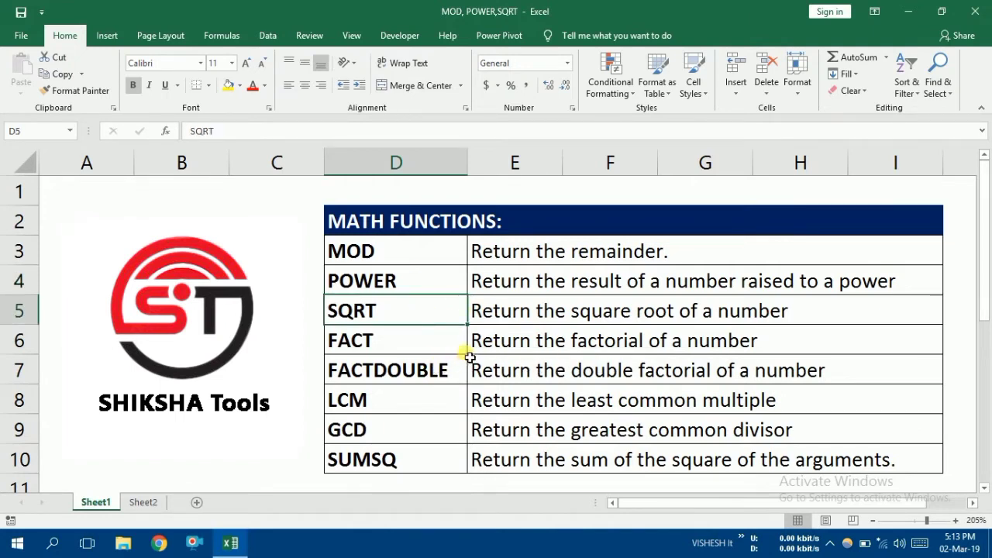
click(386, 342)
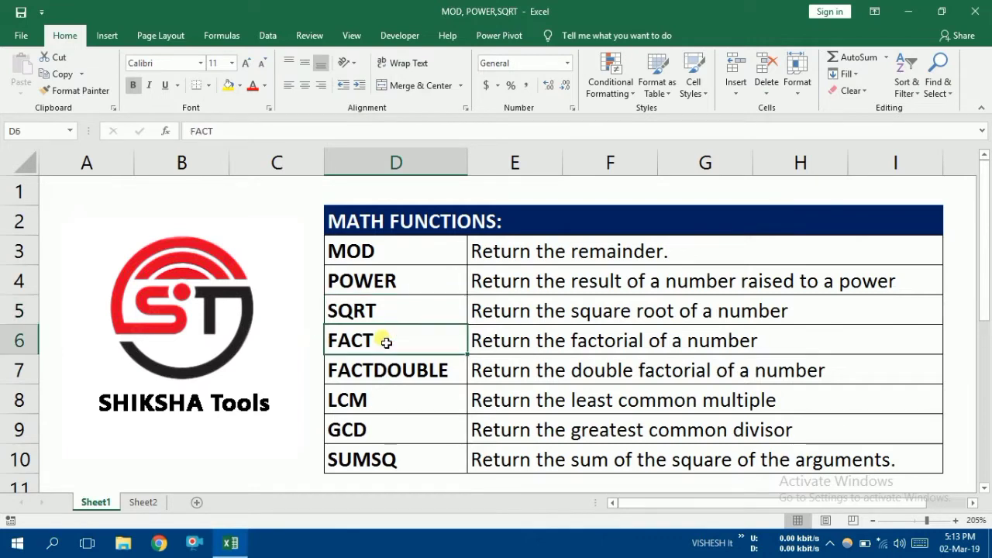
click(441, 375)
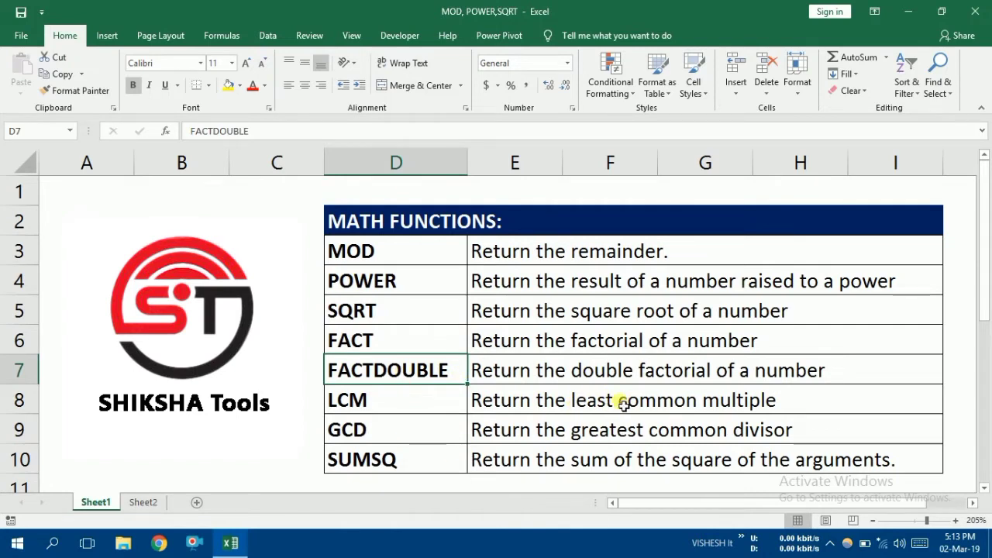
click(419, 403)
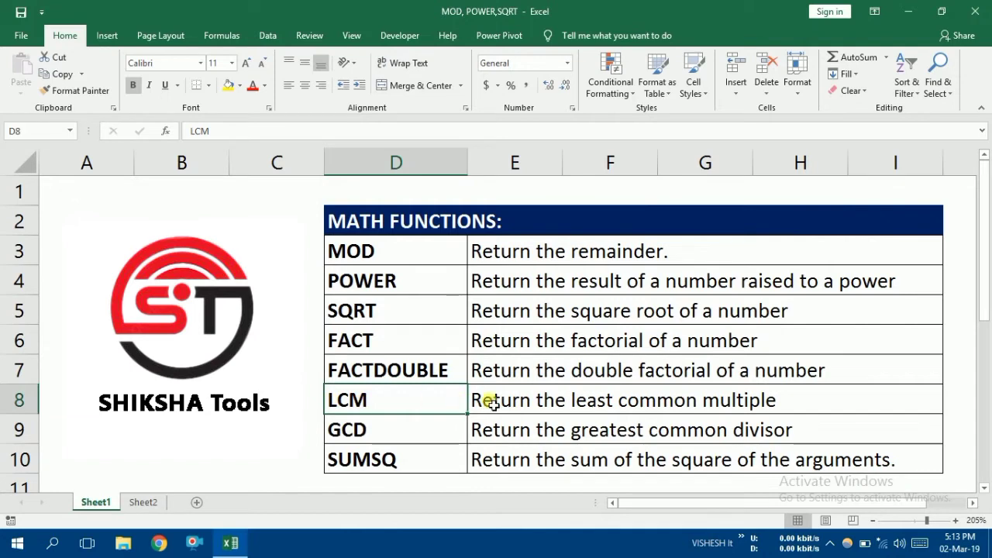
click(414, 432)
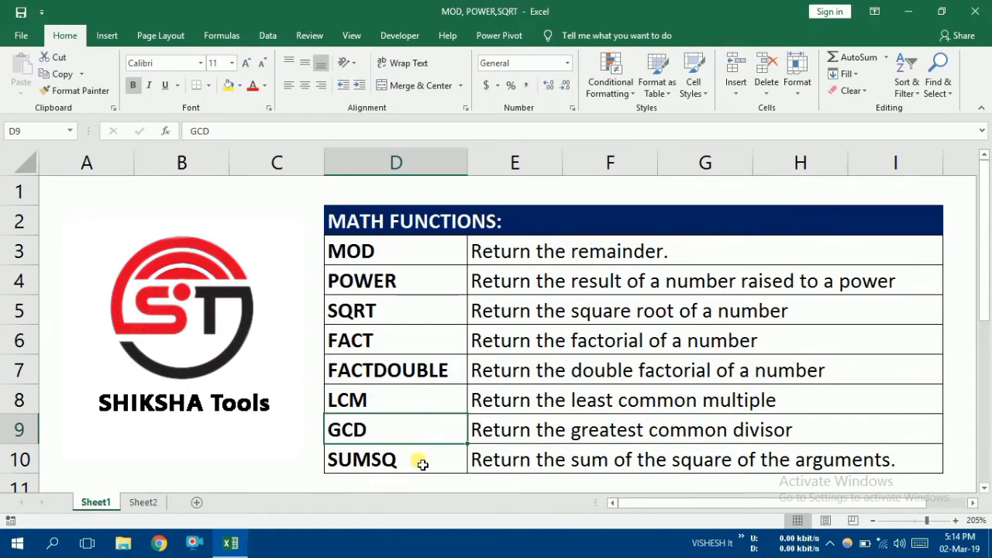
click(419, 463)
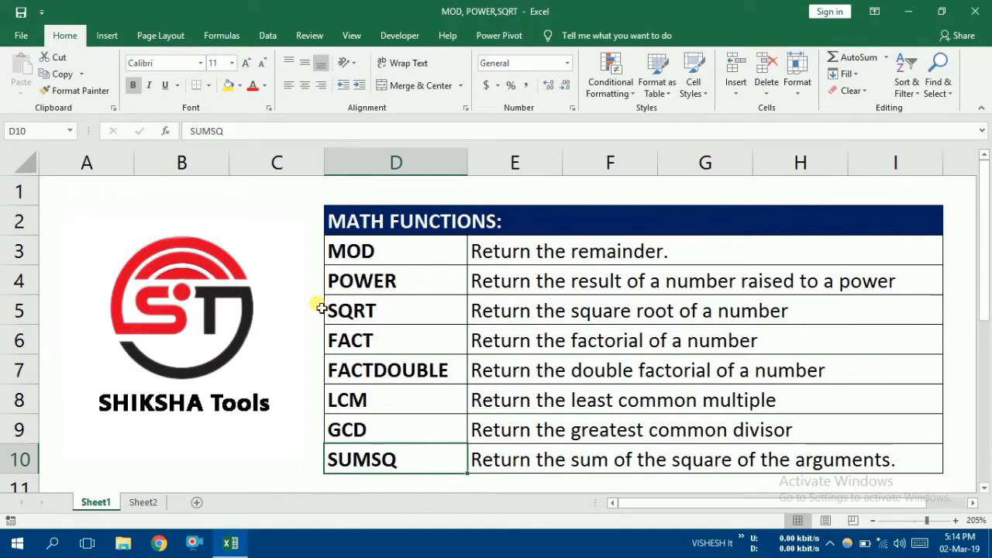
On Sheet2, calculate the remainder of C3 divided by D3 in cell E3 with =MOD(C3,D3)
click(143, 502)
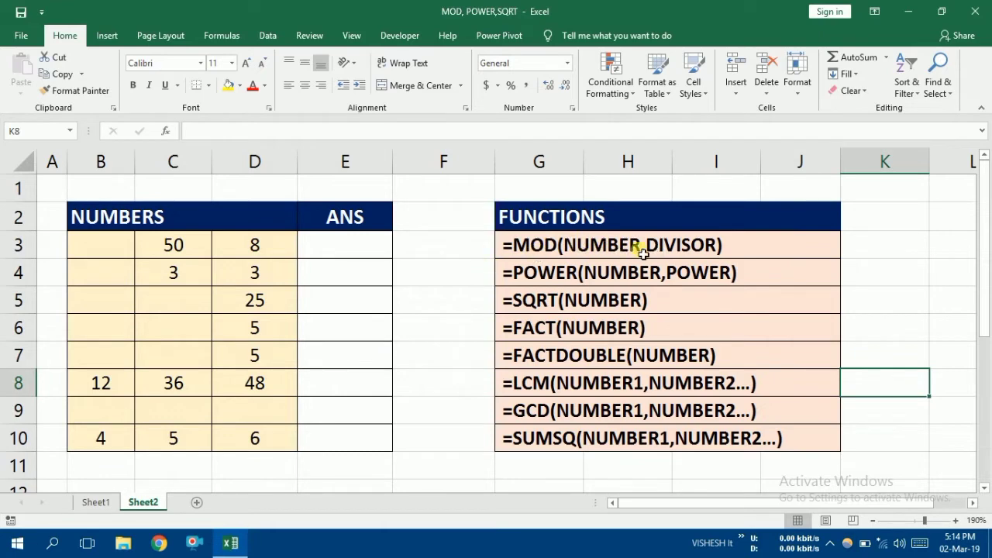
click(326, 244)
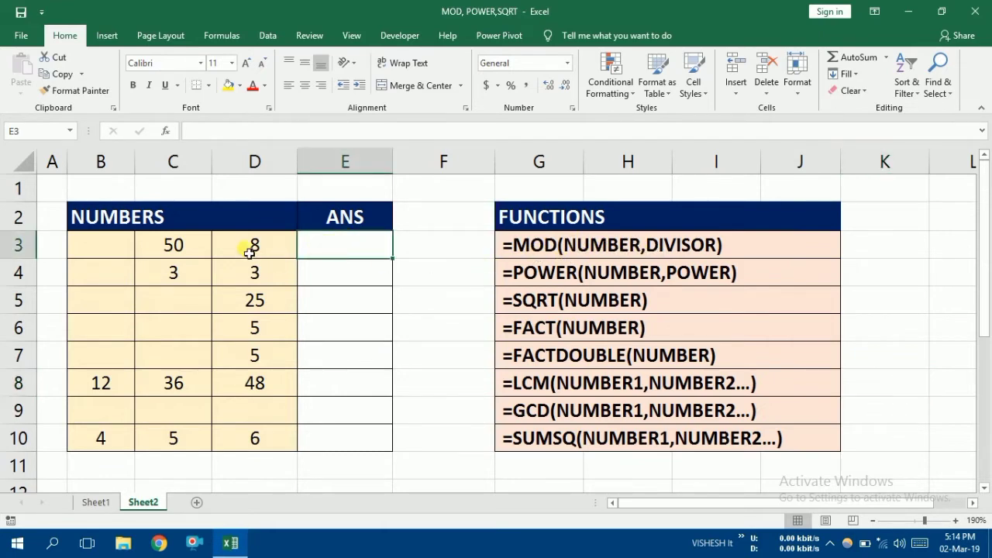
click(248, 248)
click(186, 245)
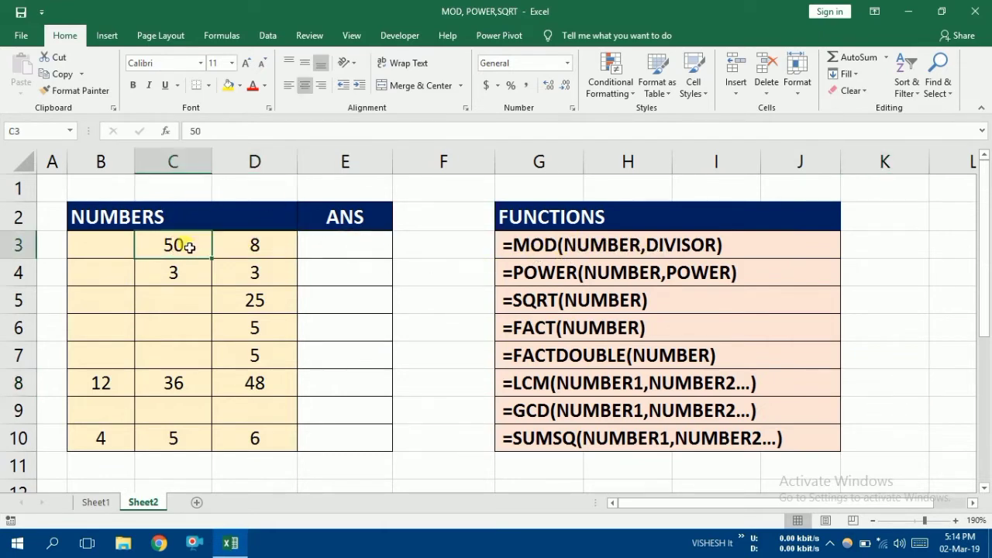
click(352, 258)
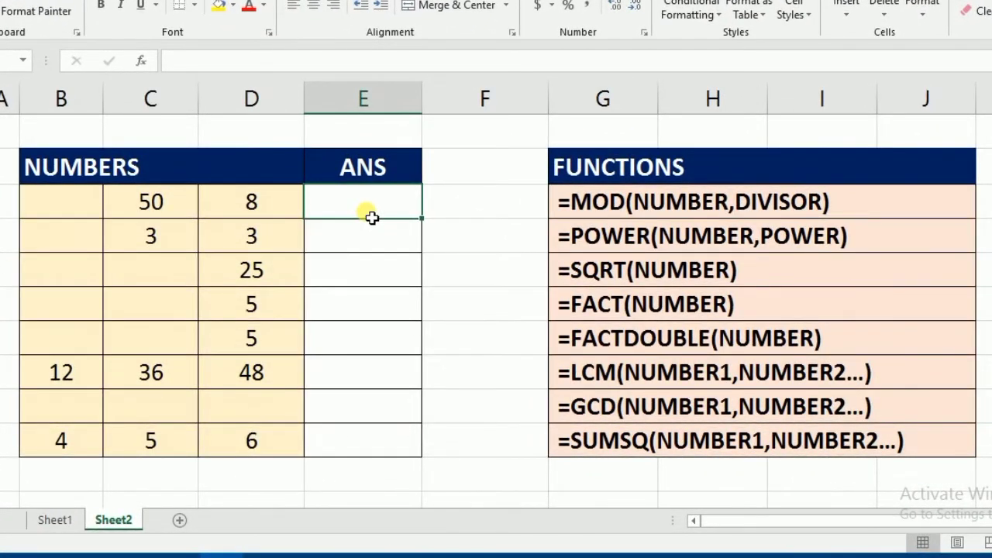
text(=)
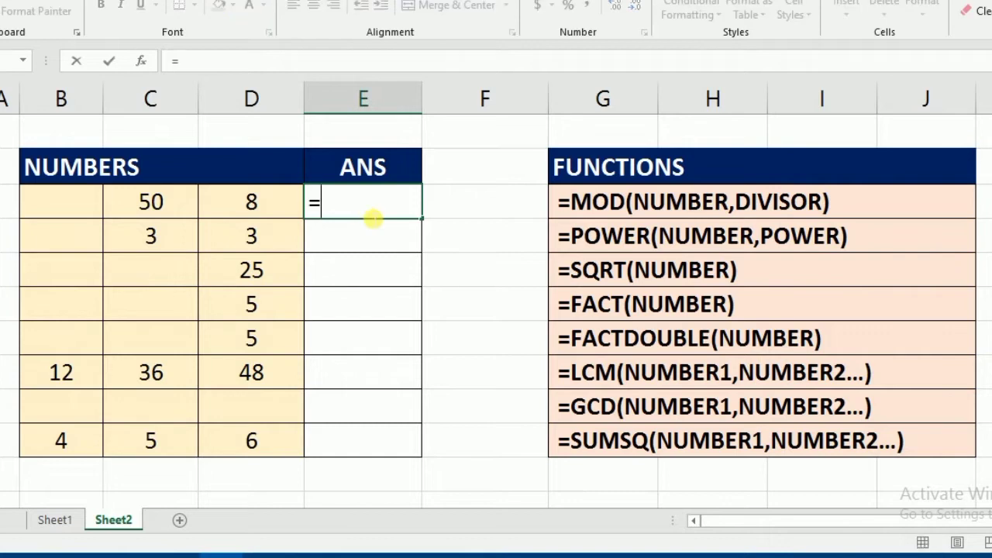
text(MOD()
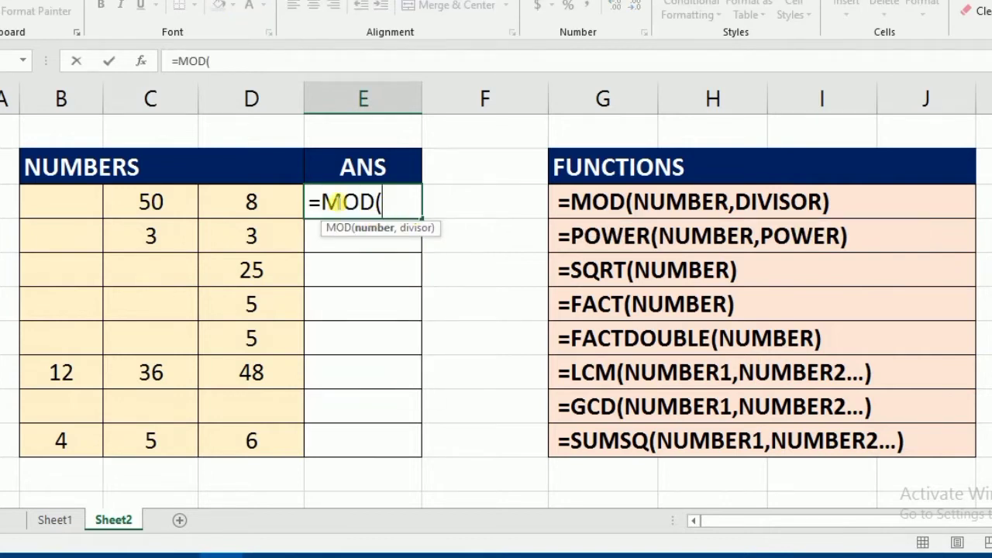
click(136, 203)
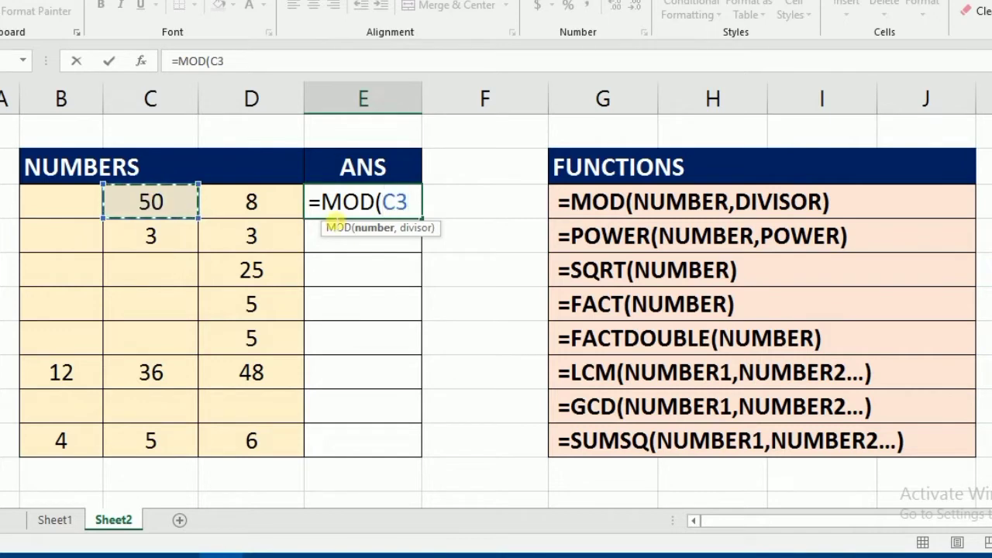
text(,)
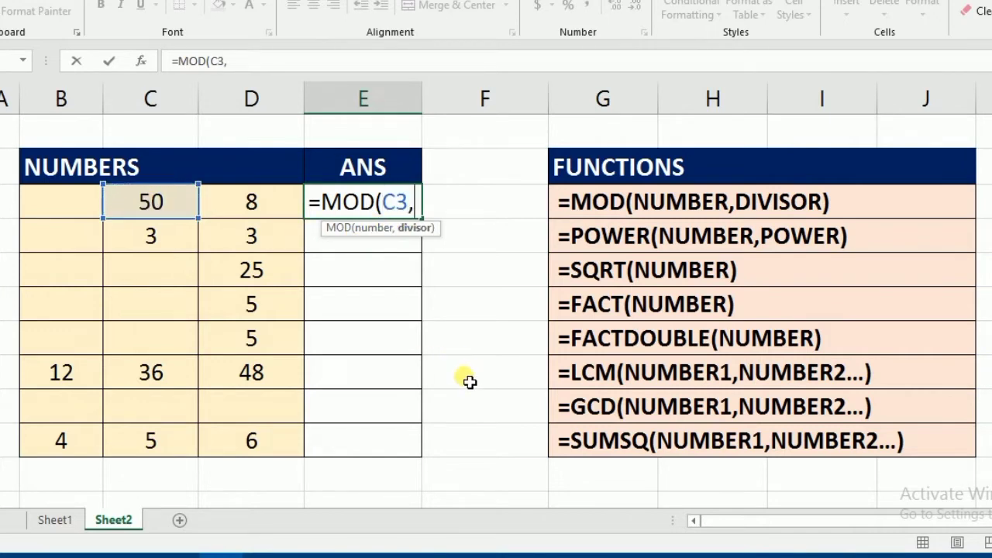
click(271, 213)
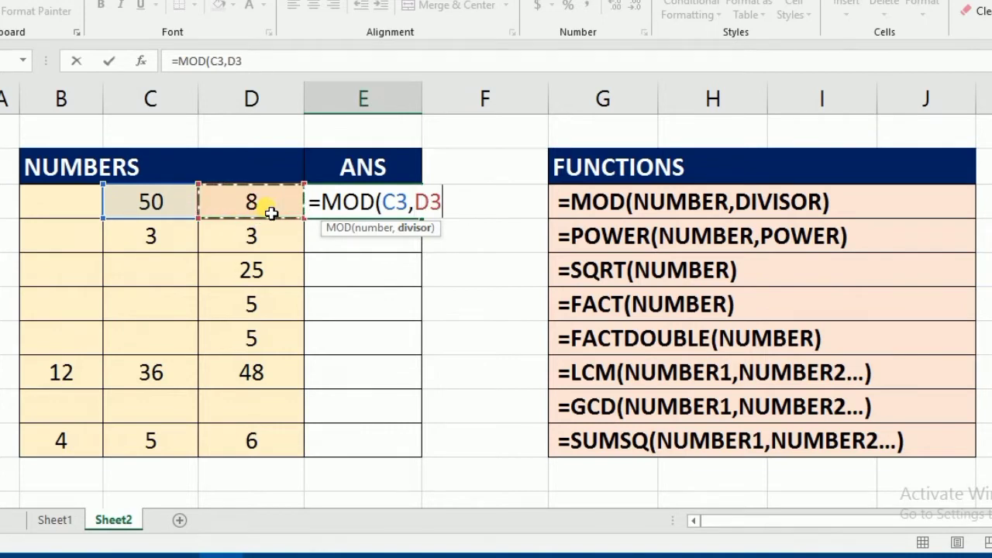
text())
key(Return)
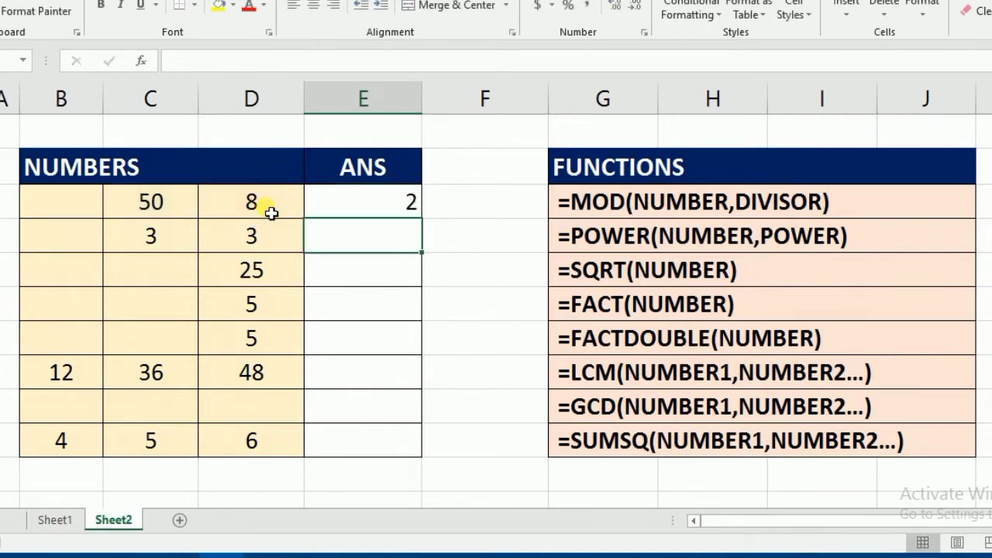
click(417, 214)
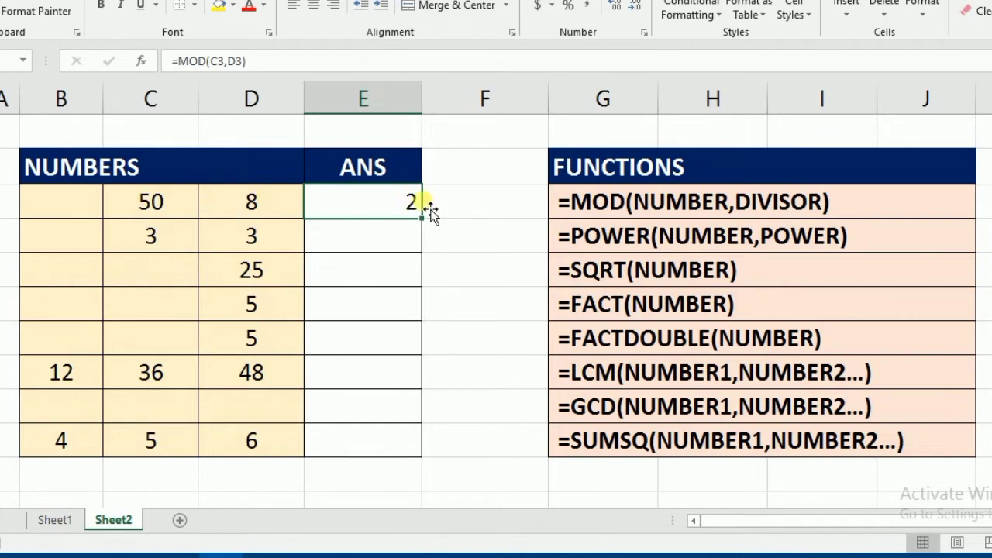
In cell E4, raise the number in C4 to the power in D4 with =POWER(C4,D4)
click(630, 246)
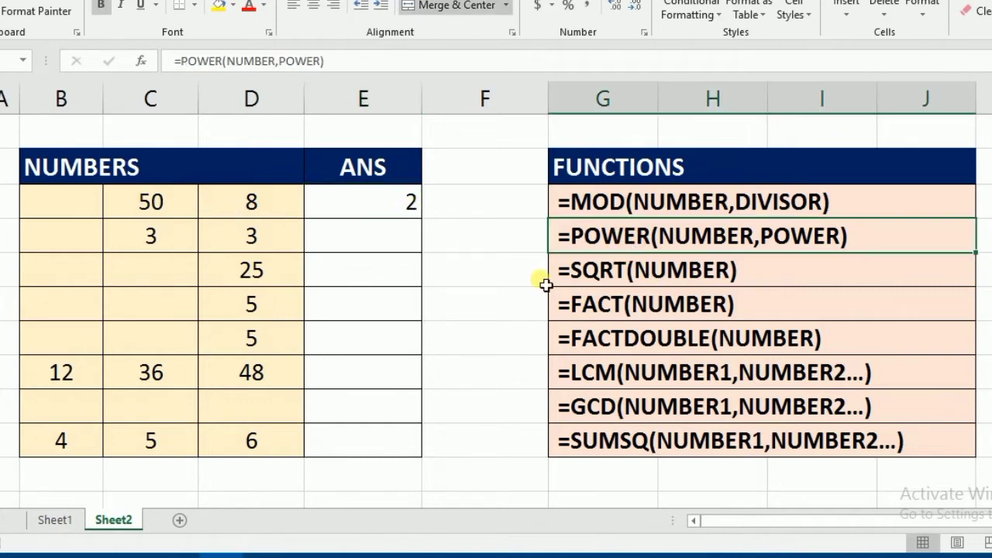
click(384, 245)
text(=POW)
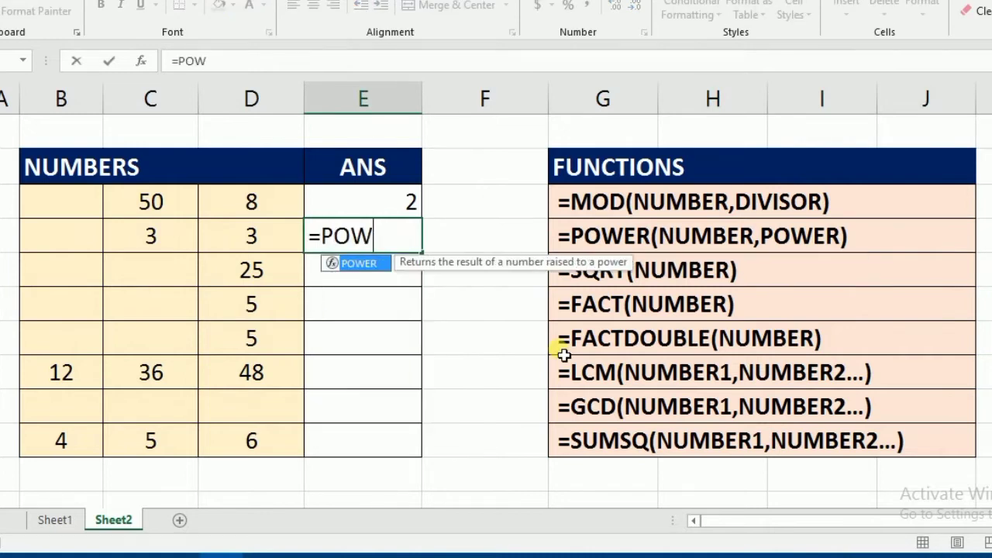
text(ER()
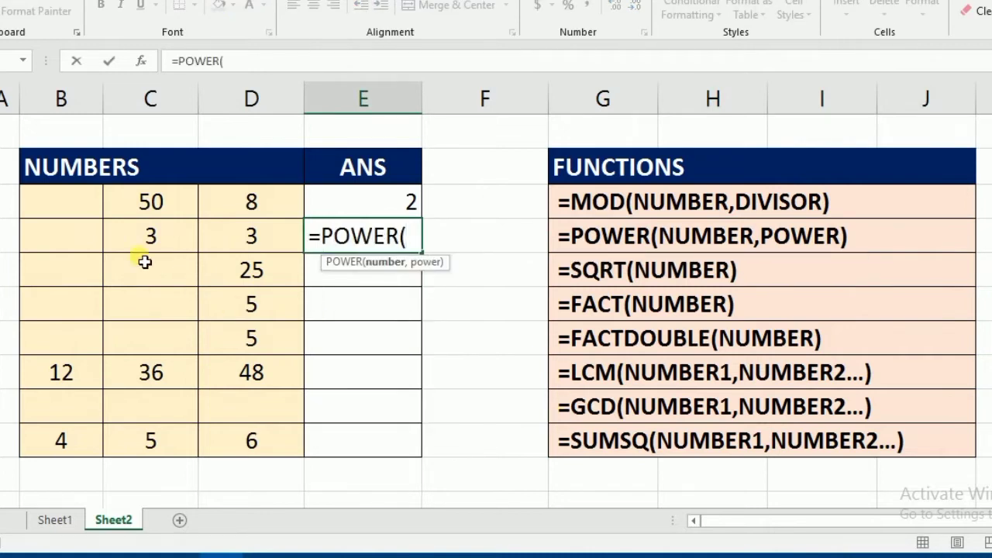
click(166, 242)
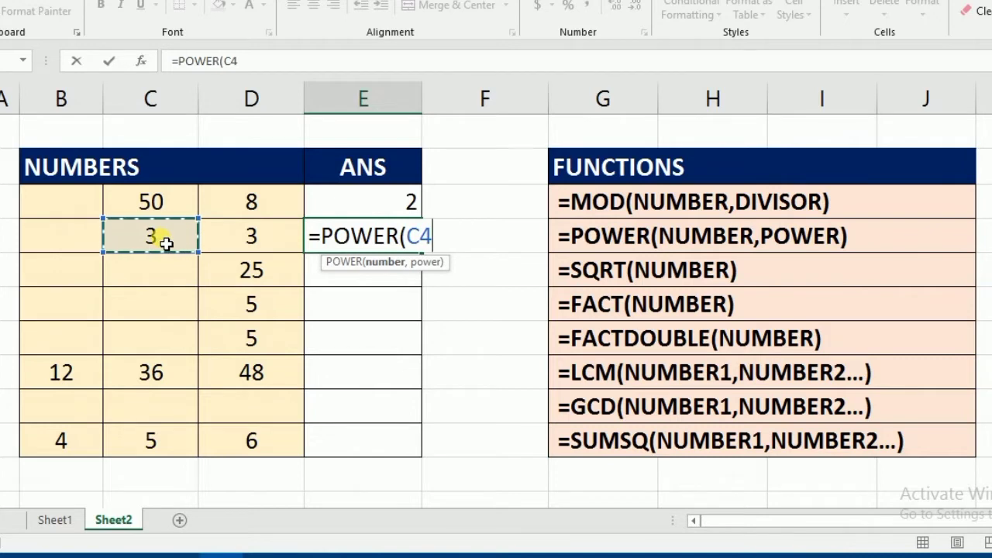
text(,)
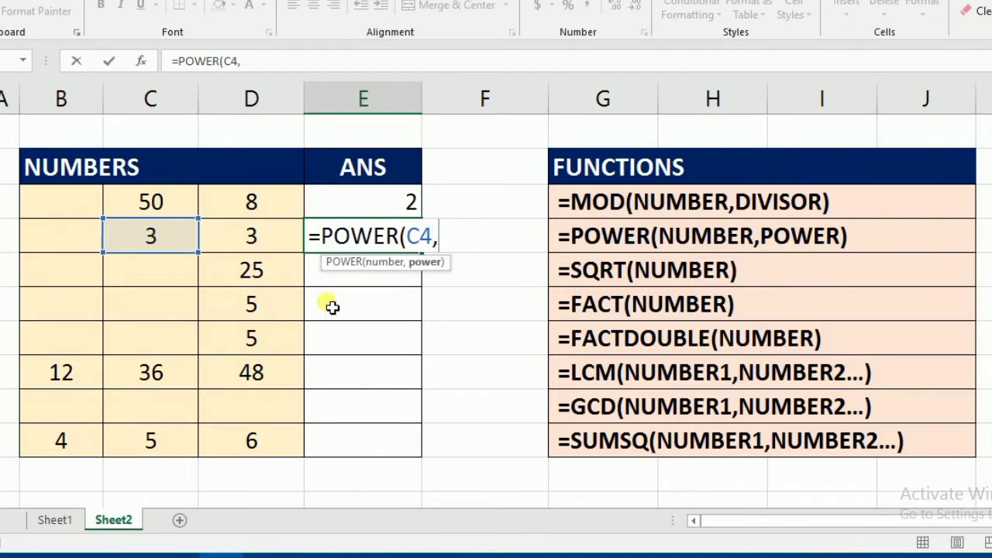
click(278, 240)
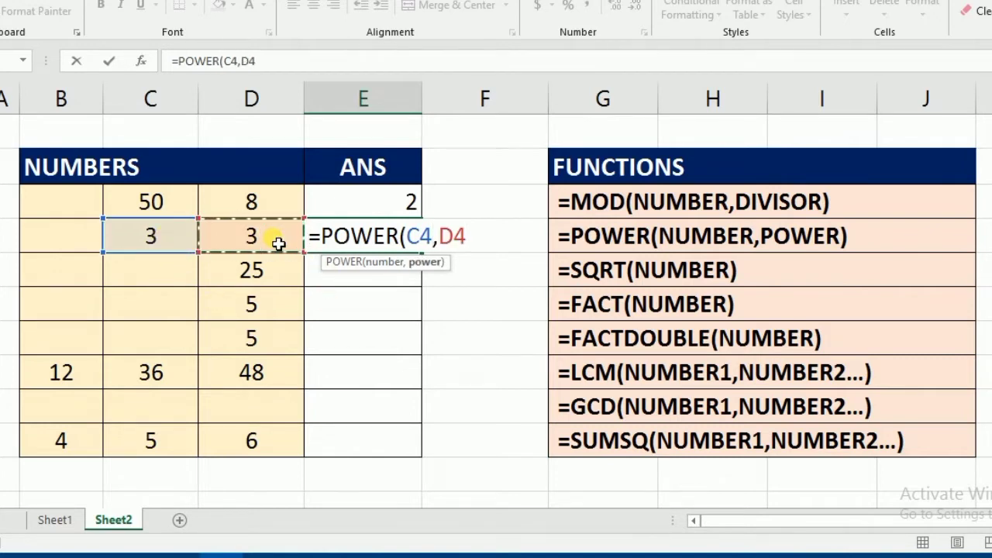
text())
key(Return)
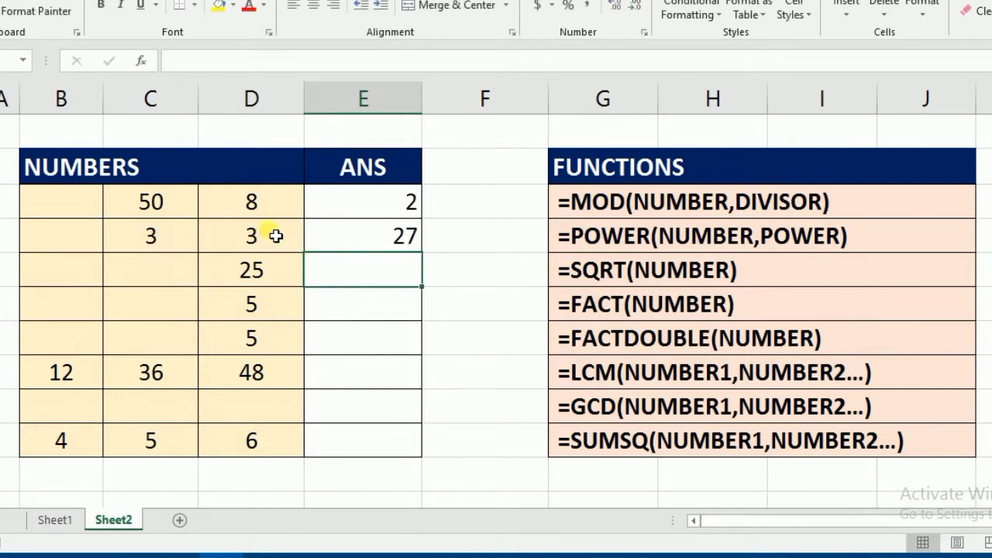
click(373, 239)
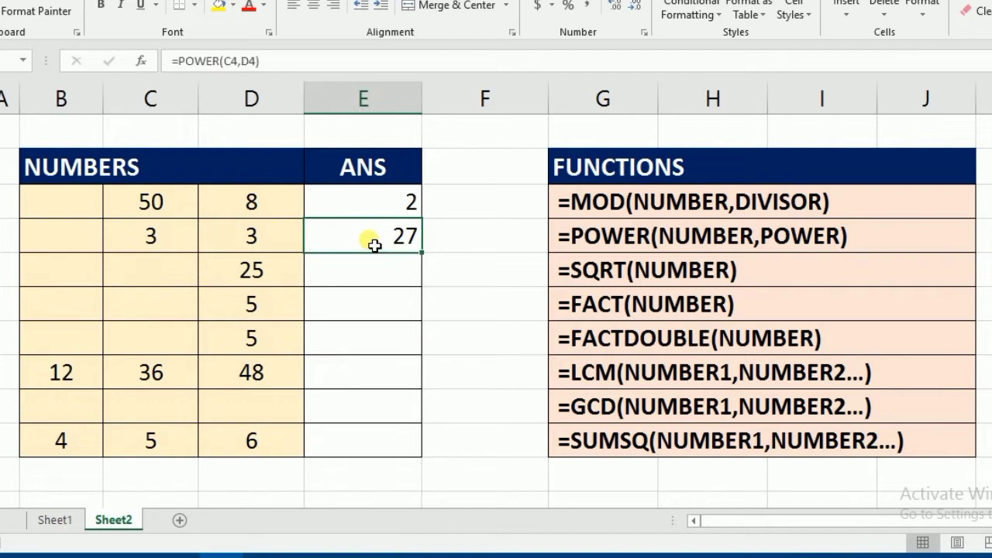
Calculate the square root of D5 in cell E5 with =SQRT(D5)
click(400, 284)
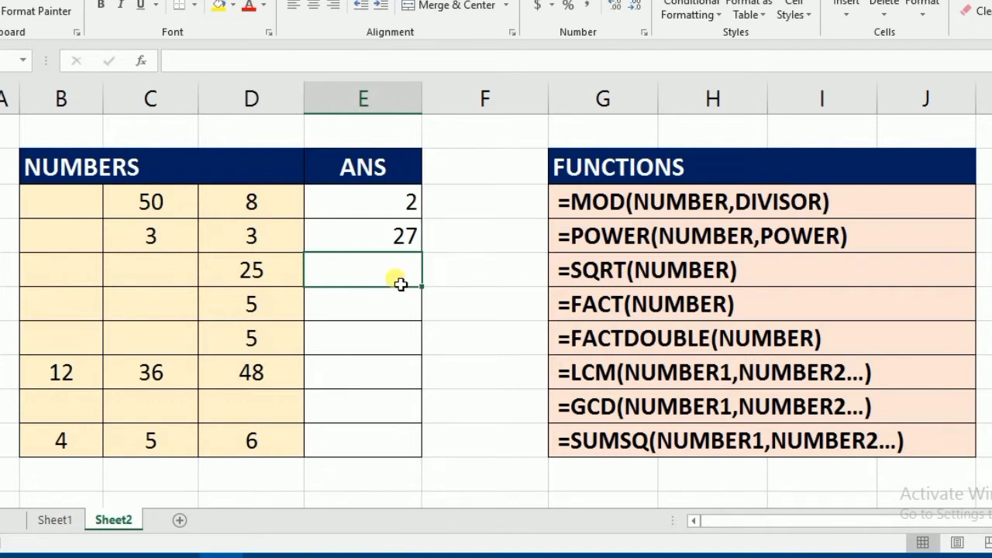
text(=S)
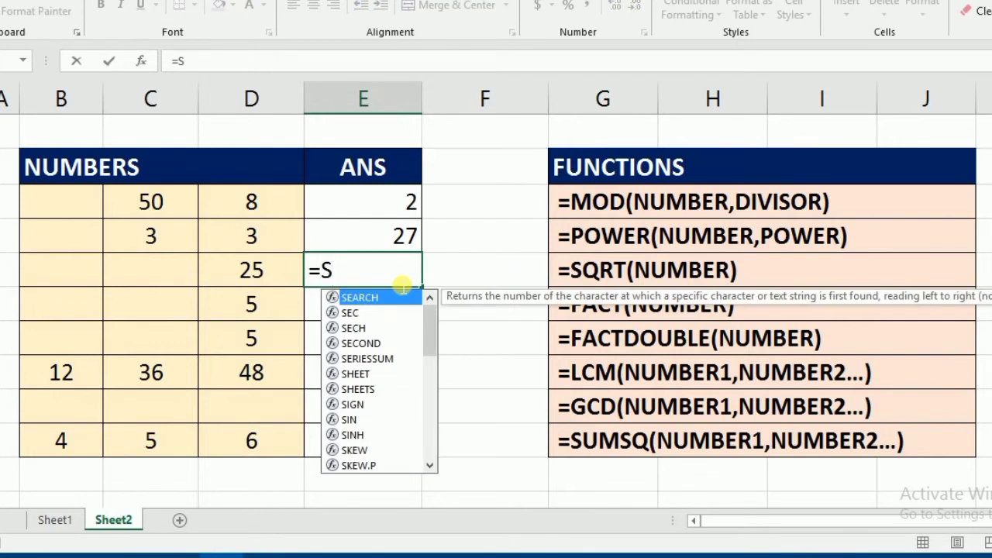
text(QRT()
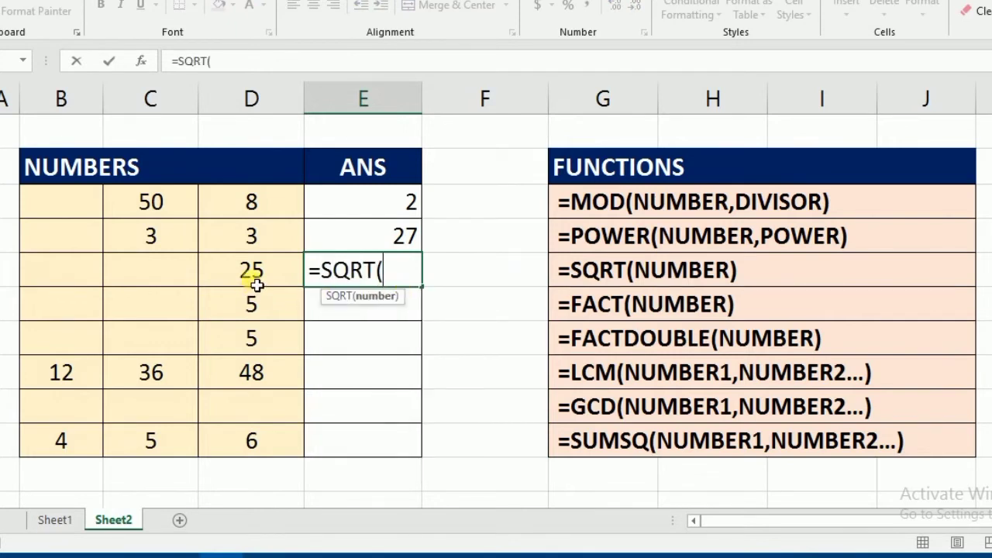
click(256, 286)
text())
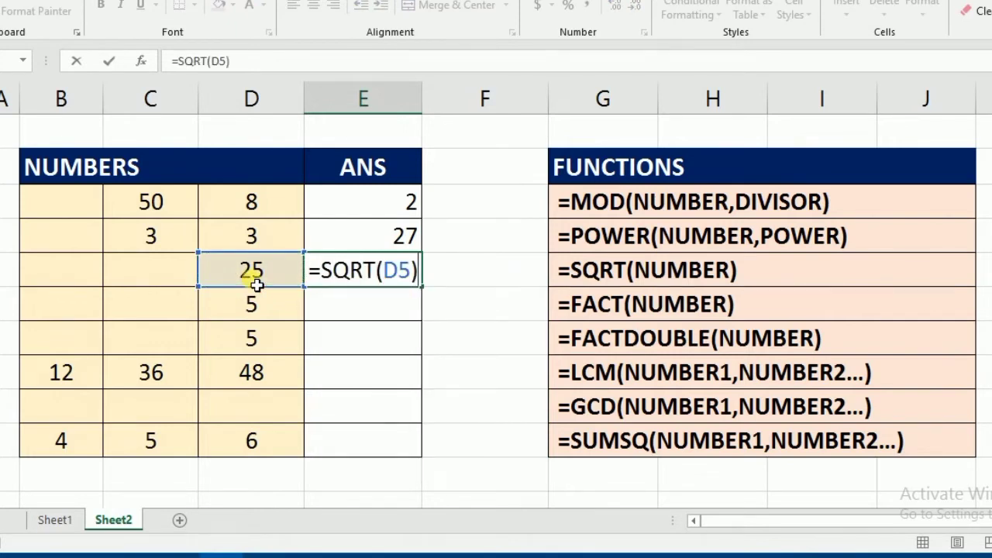
key(Return)
click(257, 285)
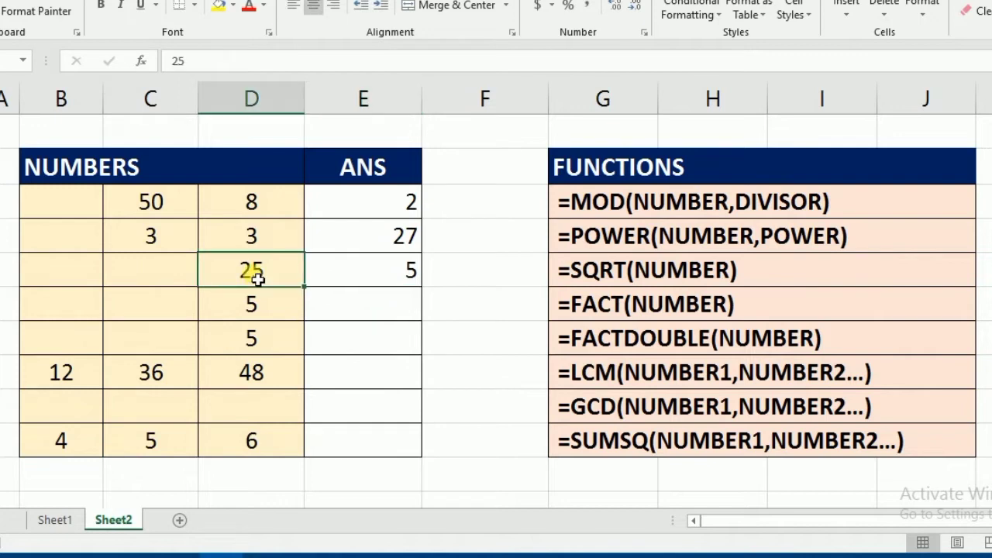
Calculate the factorial of the number in D6 in cell E6 with =FACT(D6)
click(397, 276)
click(405, 311)
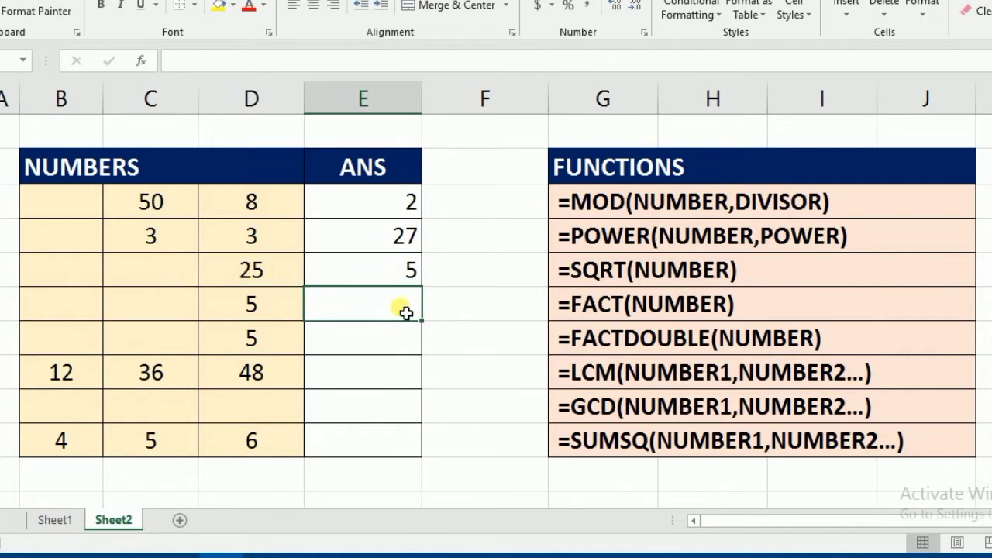
text(=FAC)
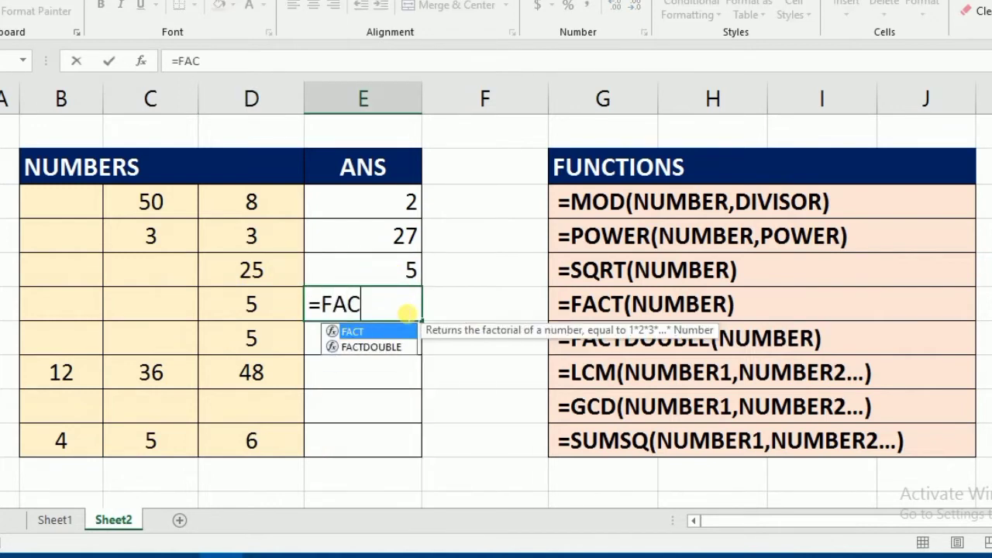
text(T()
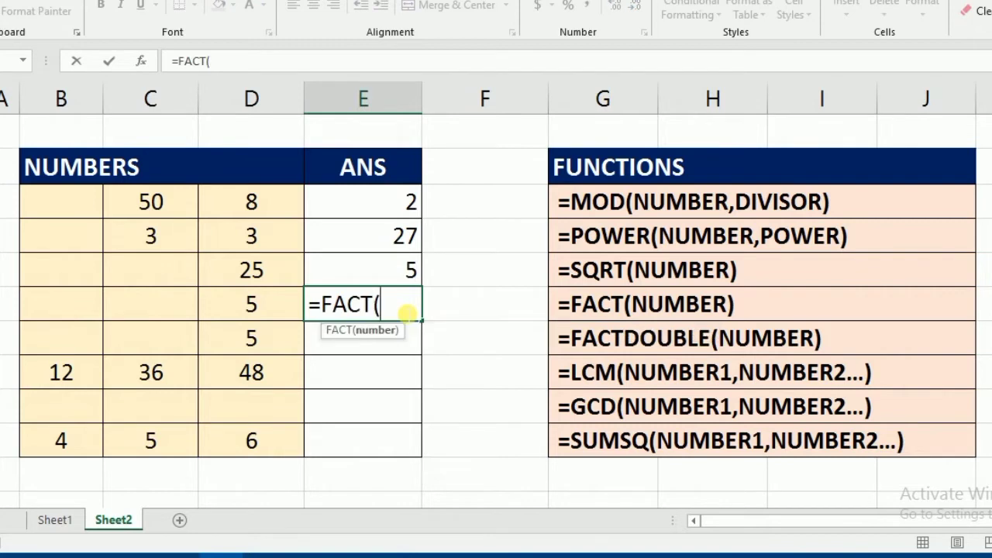
click(258, 308)
text())
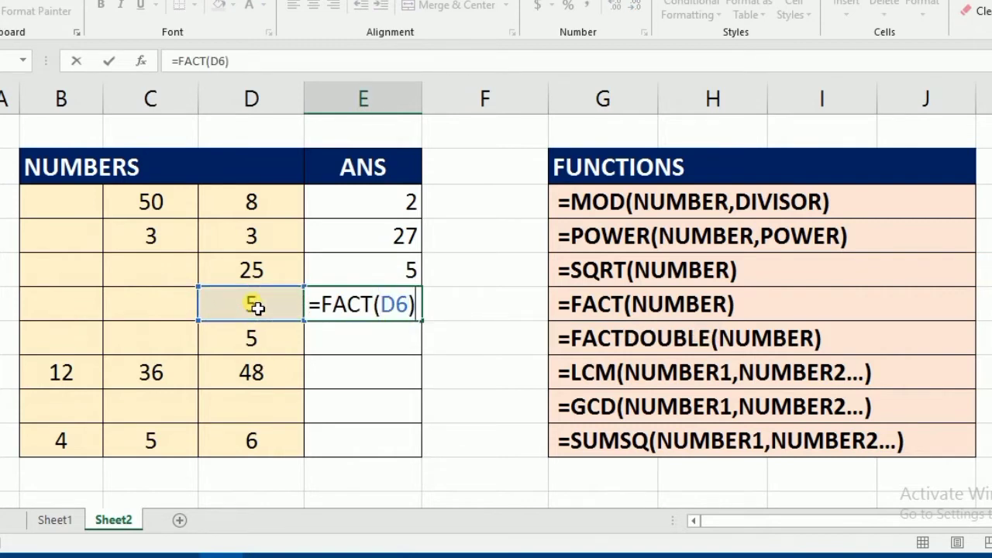
key(Return)
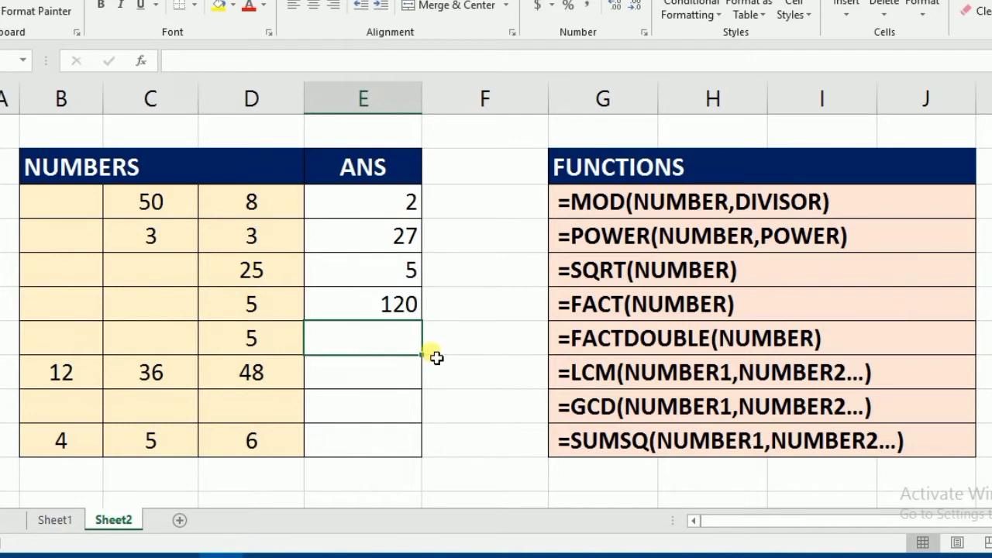
Cross-check the factorial by calculating =5*4*3*2*1 in cell F6, and clear that cell again
click(245, 310)
click(398, 307)
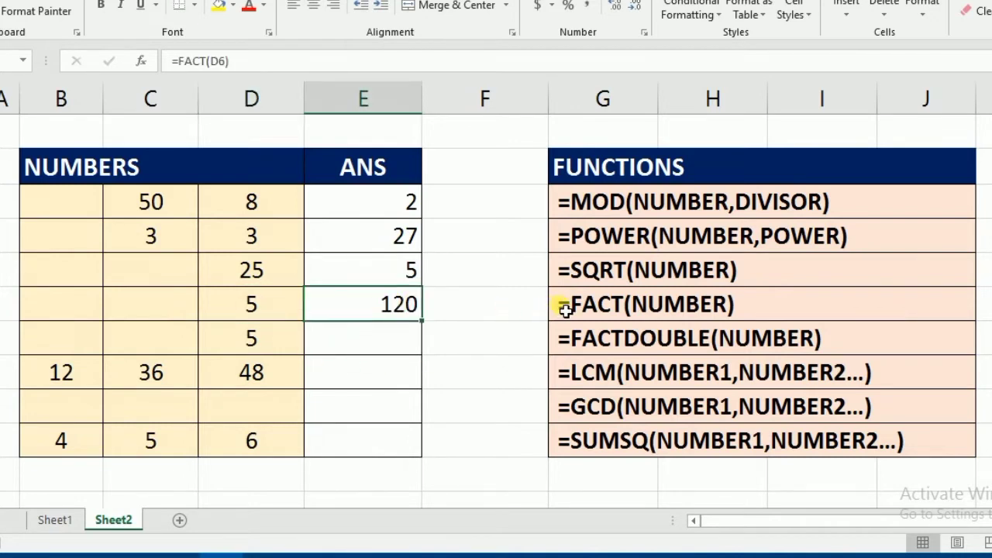
click(454, 304)
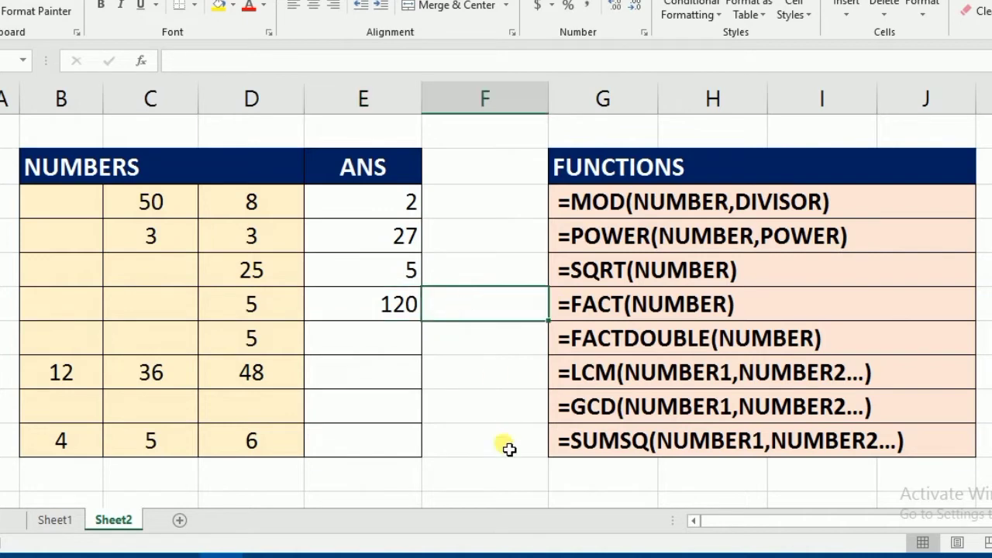
text(=5*4*3*2)
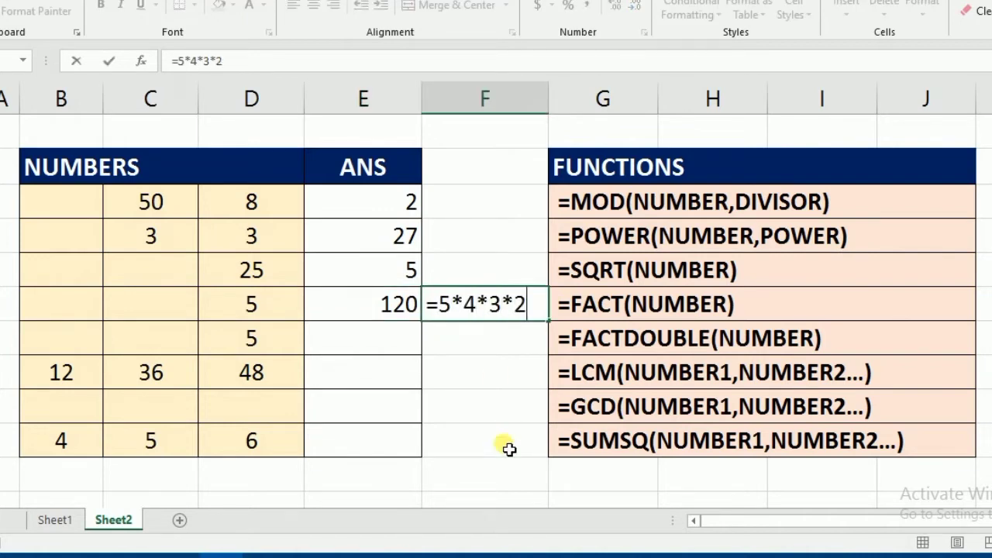
text(*1)
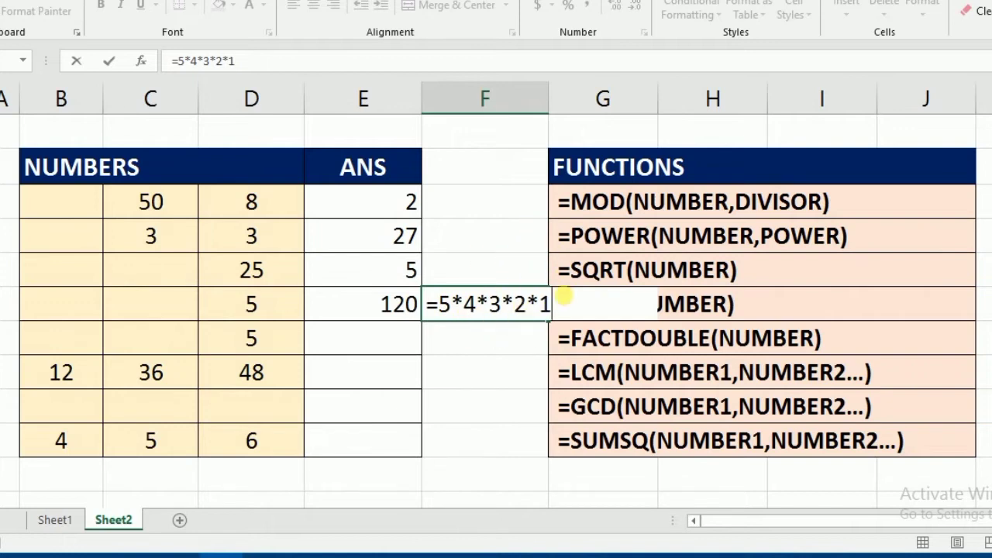
key(Return)
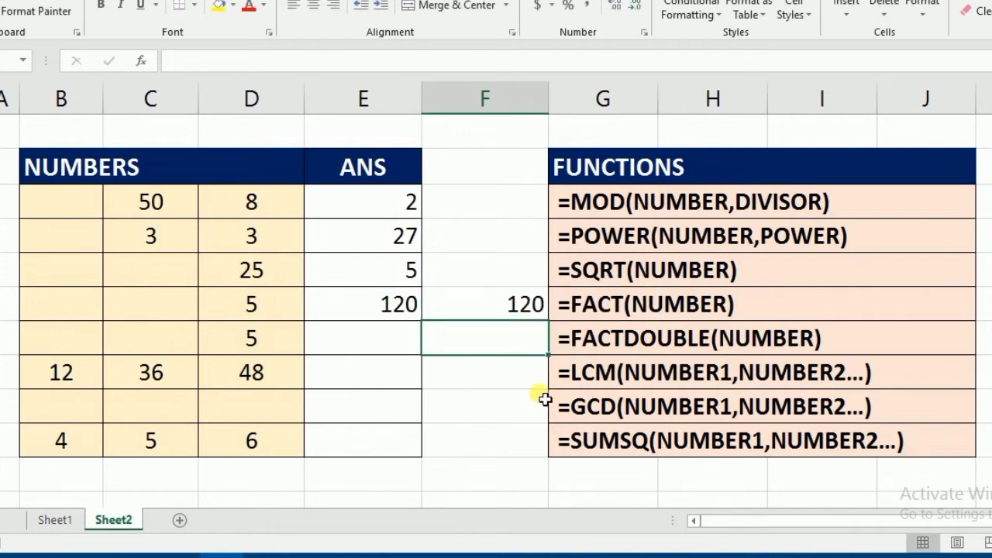
key(Up)
key(Delete)
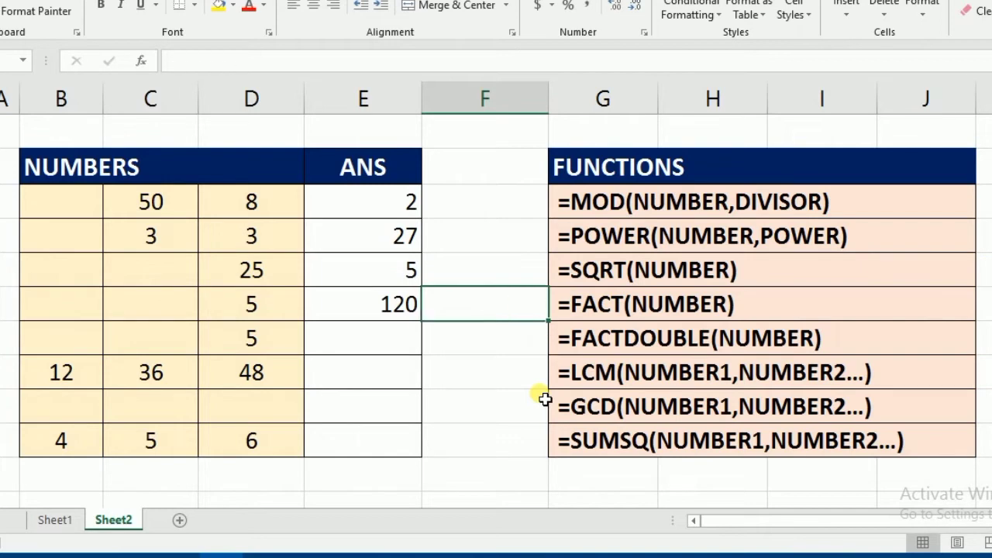
Calculate the double factorial of the number in D7 in cell E7 with =FACTDOUBLE(D7)
click(399, 350)
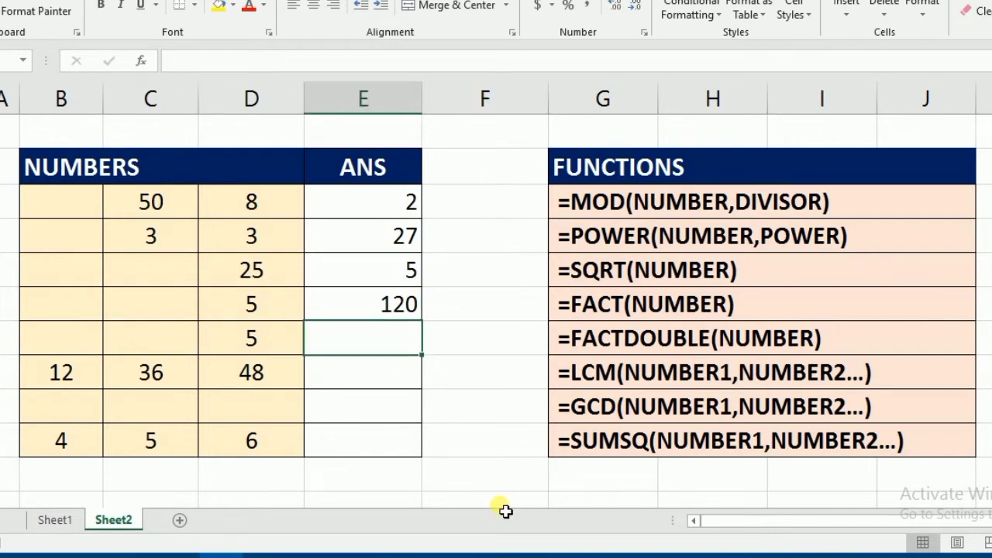
text(=FACTD)
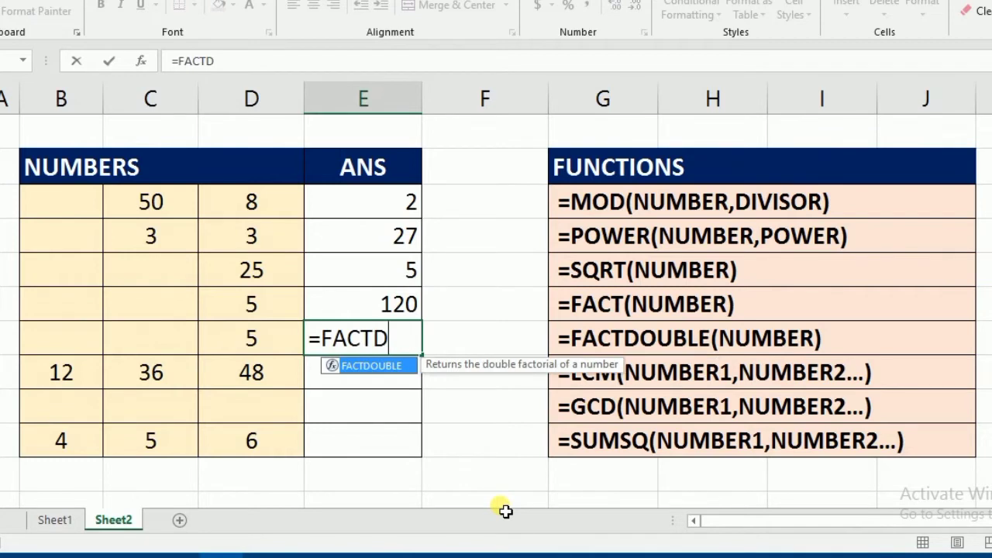
key(Tab)
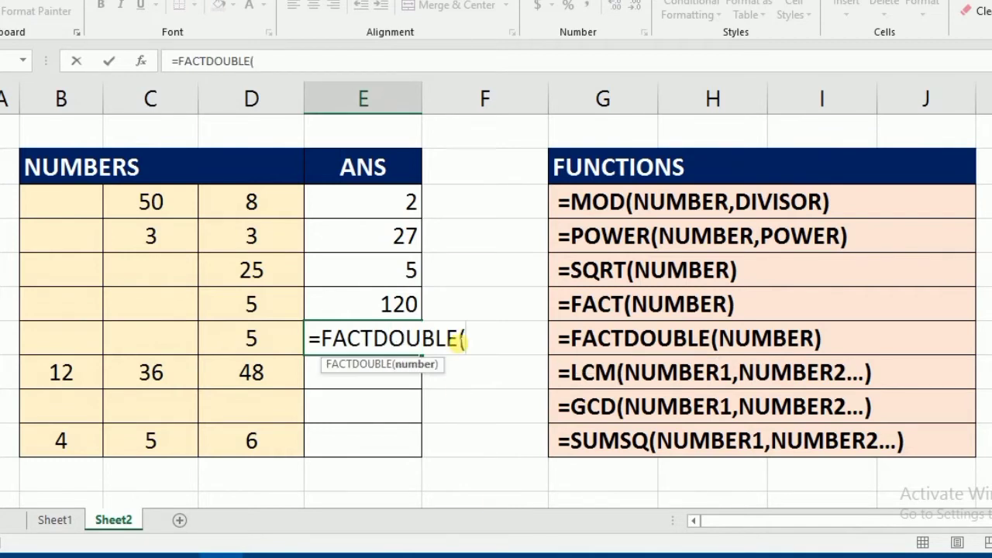
click(250, 342)
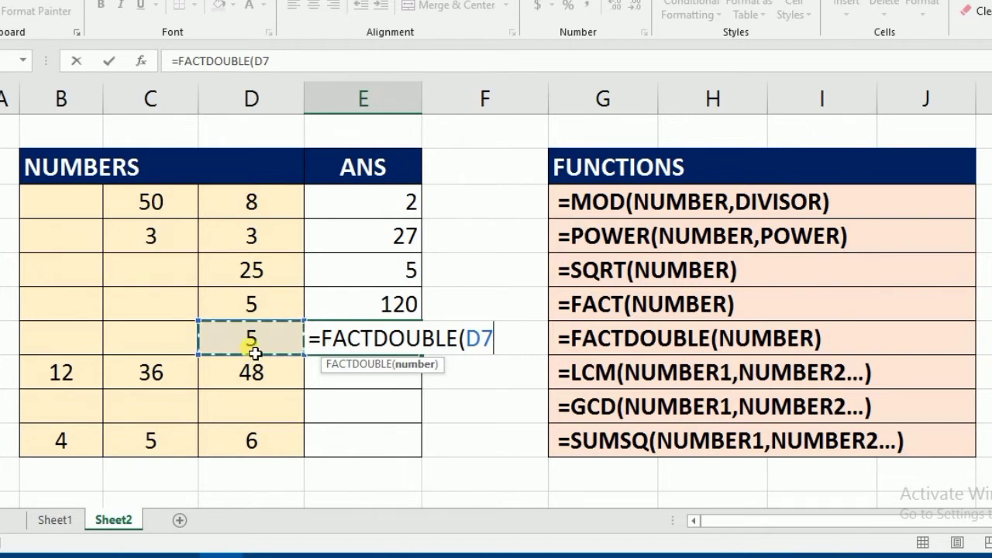
text())
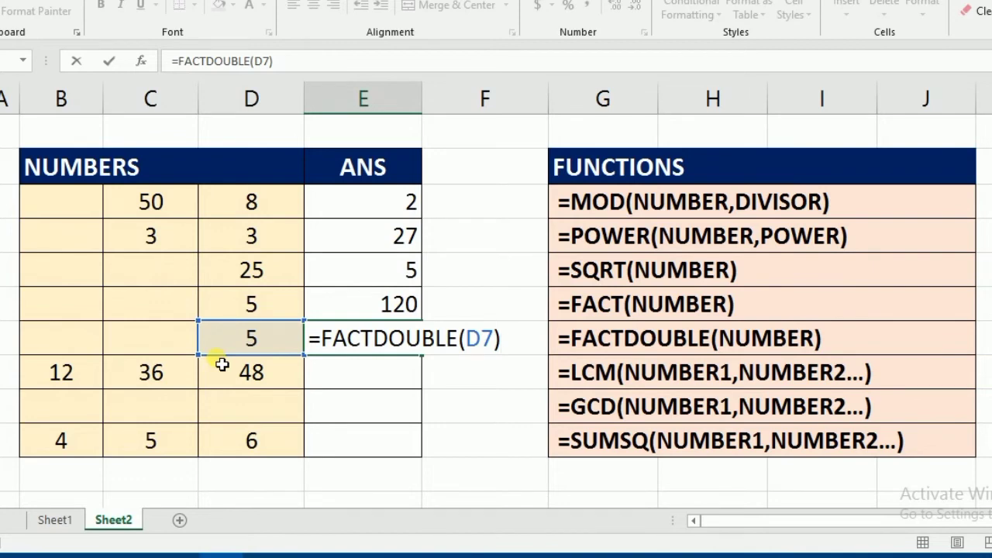
key(Return)
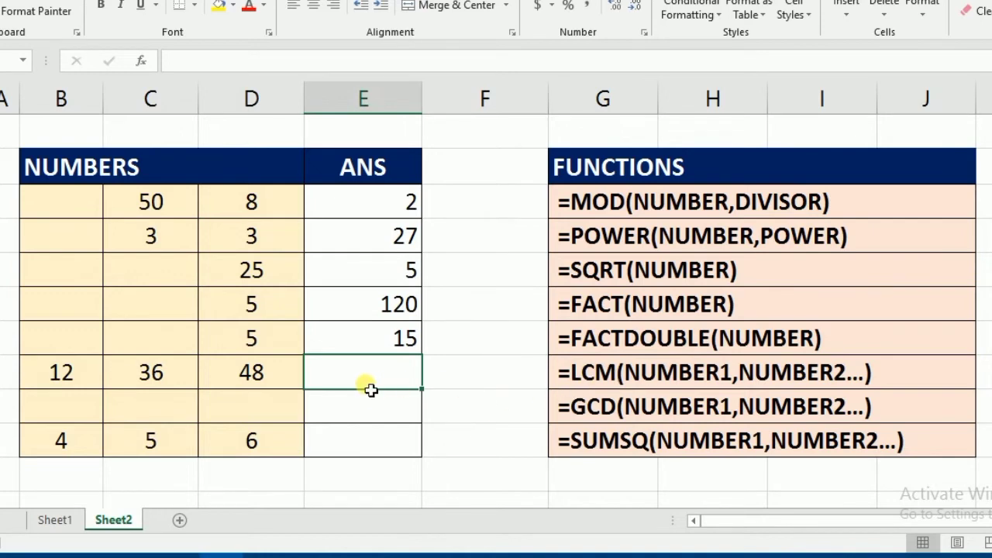
Calculate the least common multiple of B8 through D8 in cell E8 with =LCM(B8:D8)
text(=LCM()
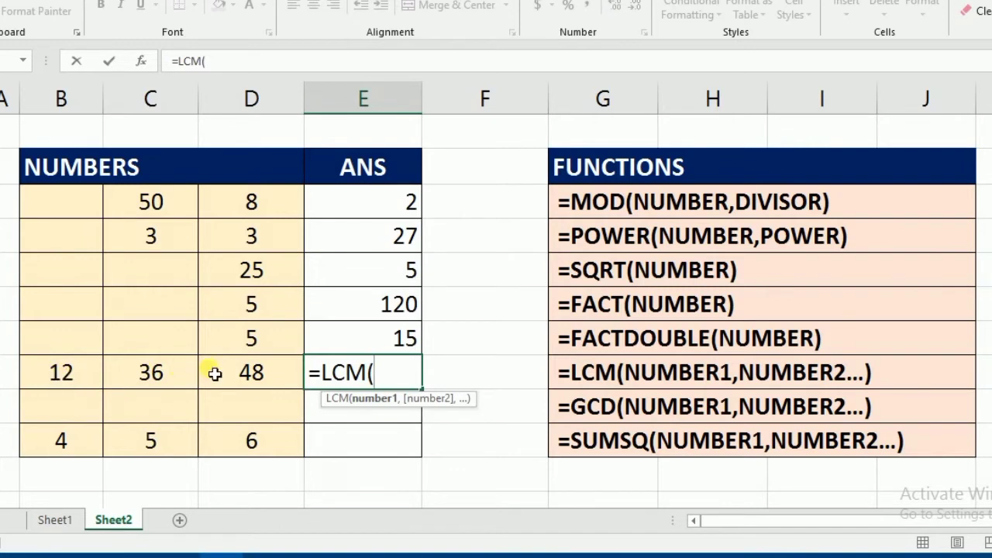
drag(49, 379, 242, 378)
text())
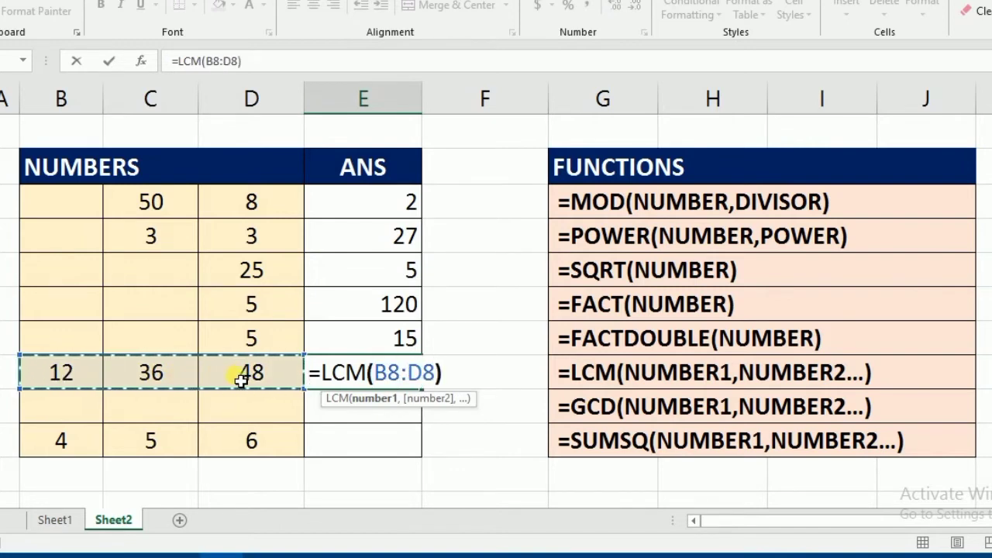
key(Return)
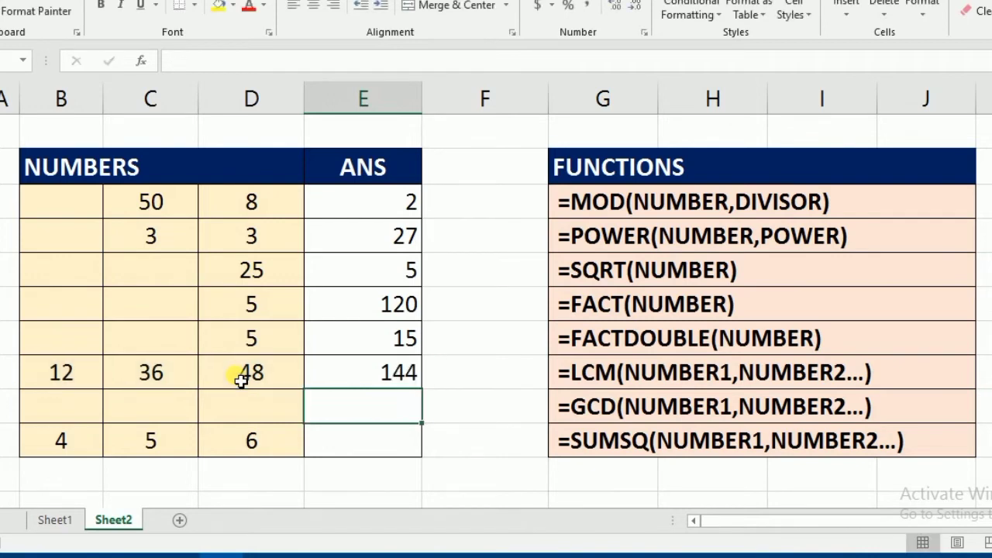
click(409, 379)
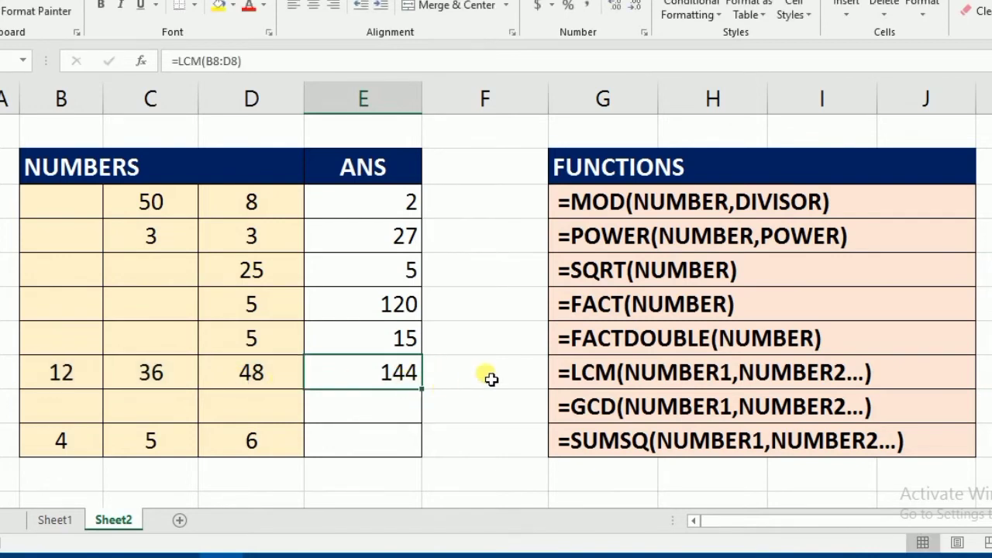
drag(61, 378, 231, 381)
click(409, 381)
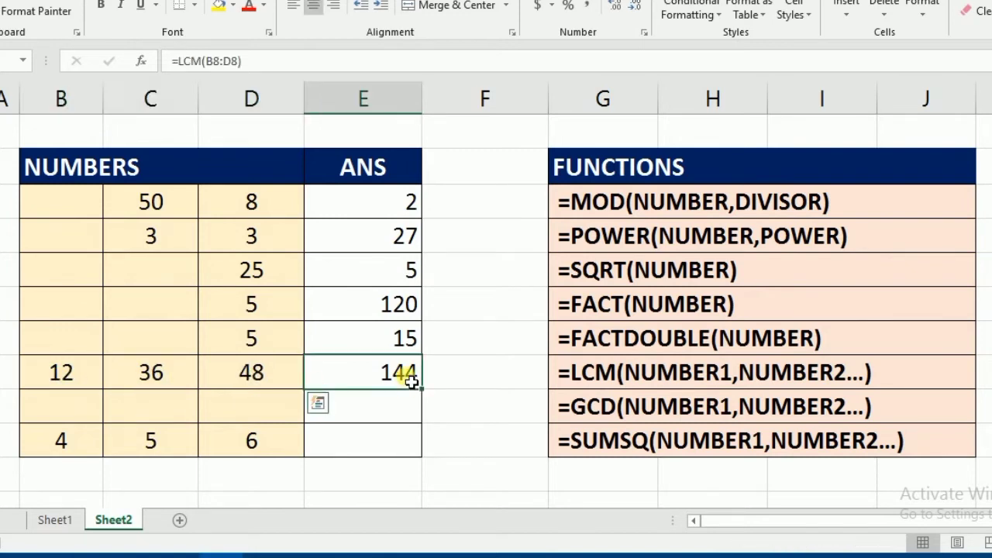
Calculate the greatest common divisor of B8 through D8 in cell E9 with =GCD(B8:D8)
click(403, 415)
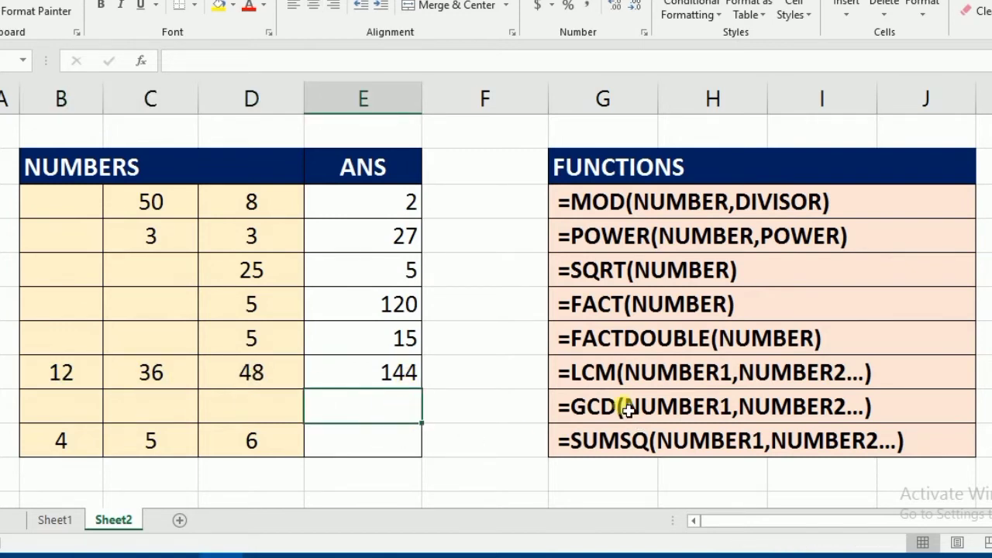
text(=G)
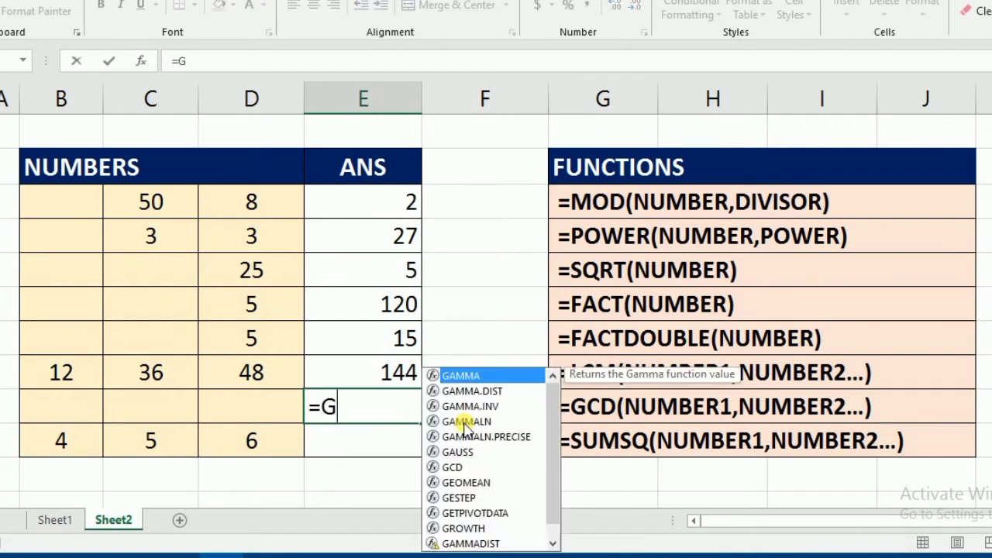
text(CD()
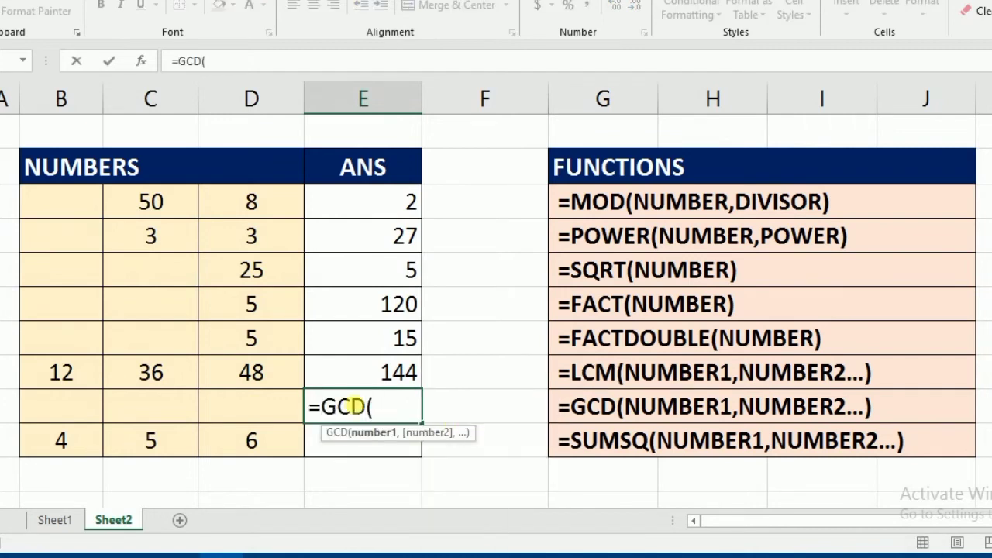
drag(60, 378, 255, 379)
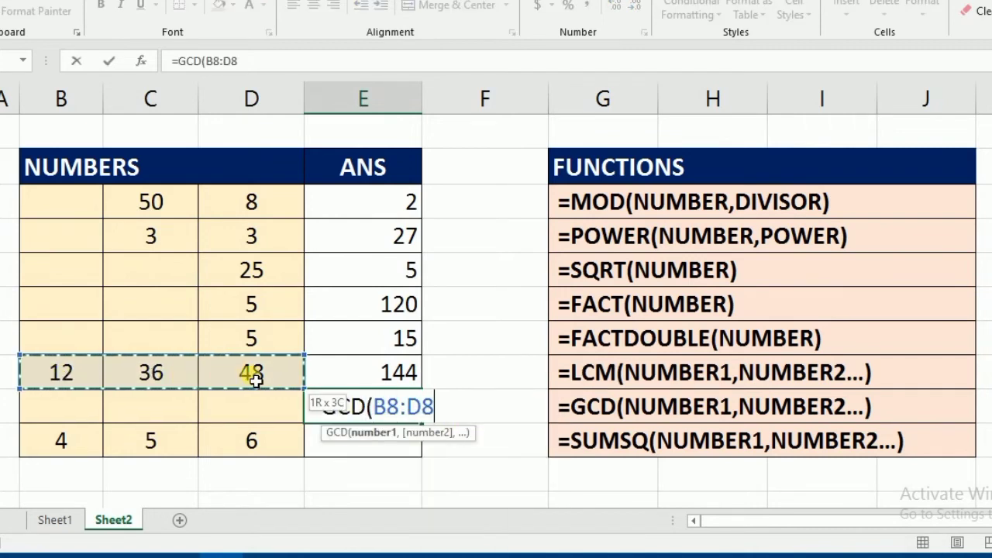
text())
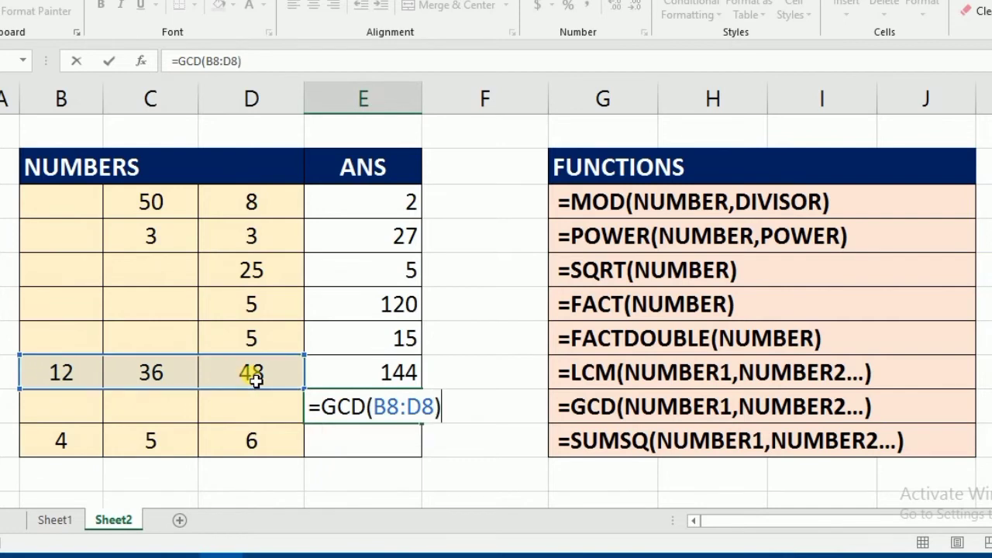
key(Return)
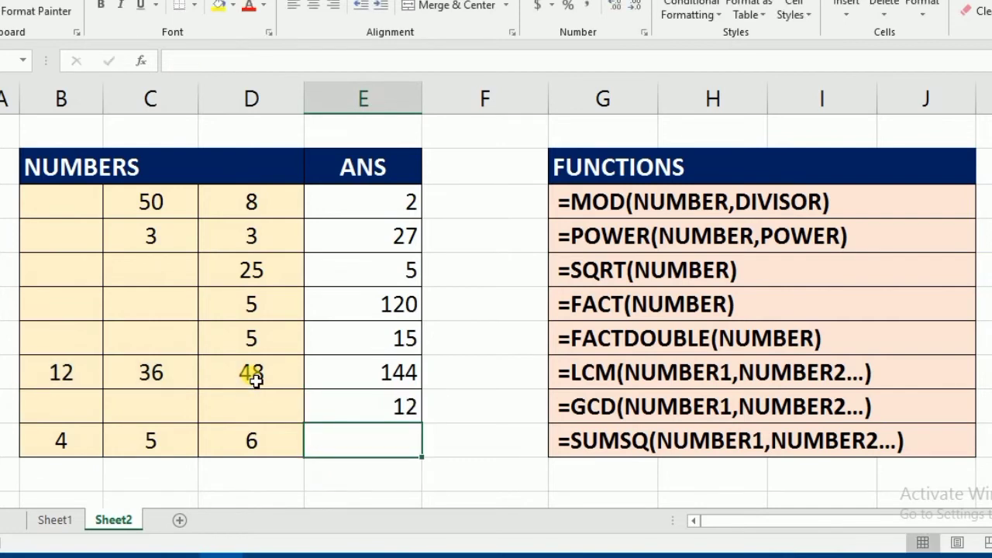
Compare the GCD result in E9 with each of the source numbers in B8, C8 and D8
click(406, 410)
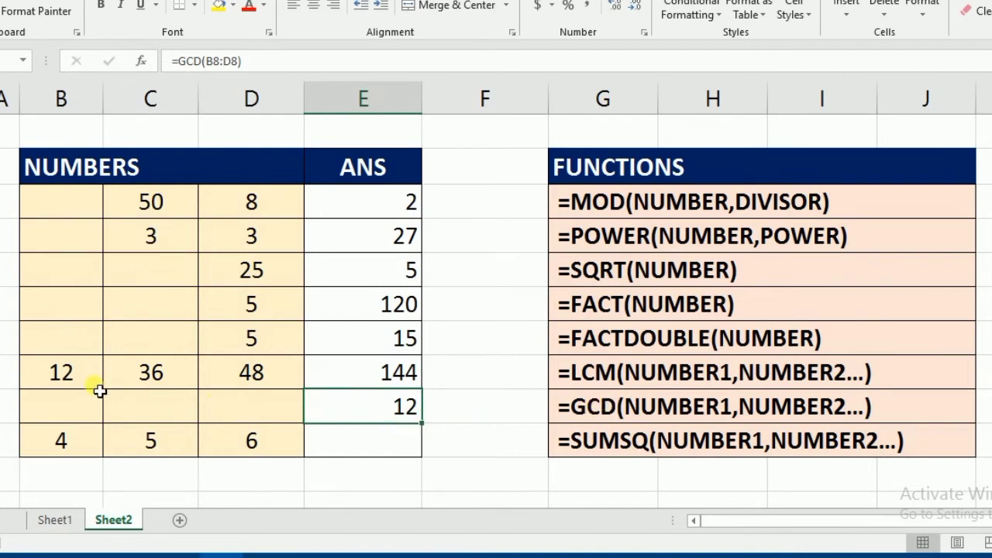
drag(54, 377, 245, 375)
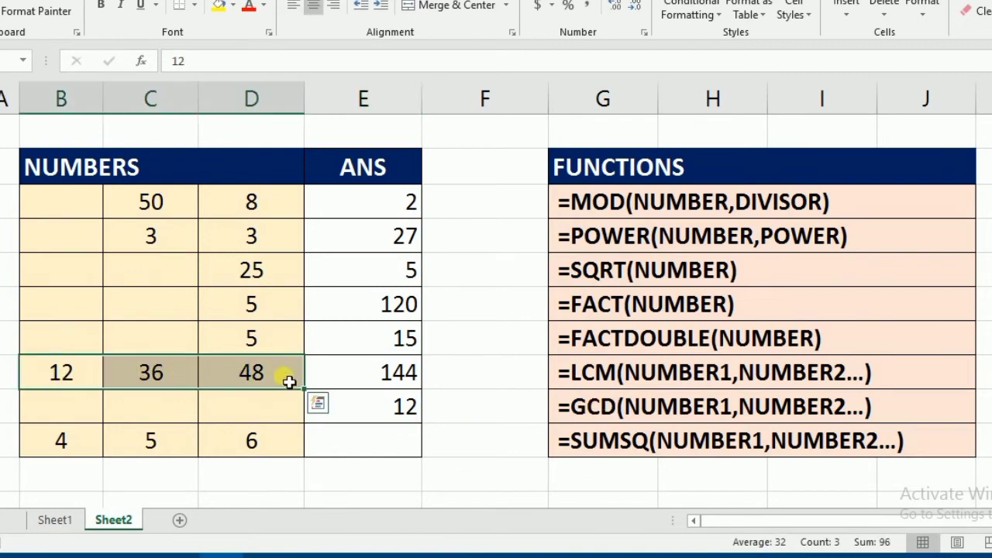
click(342, 409)
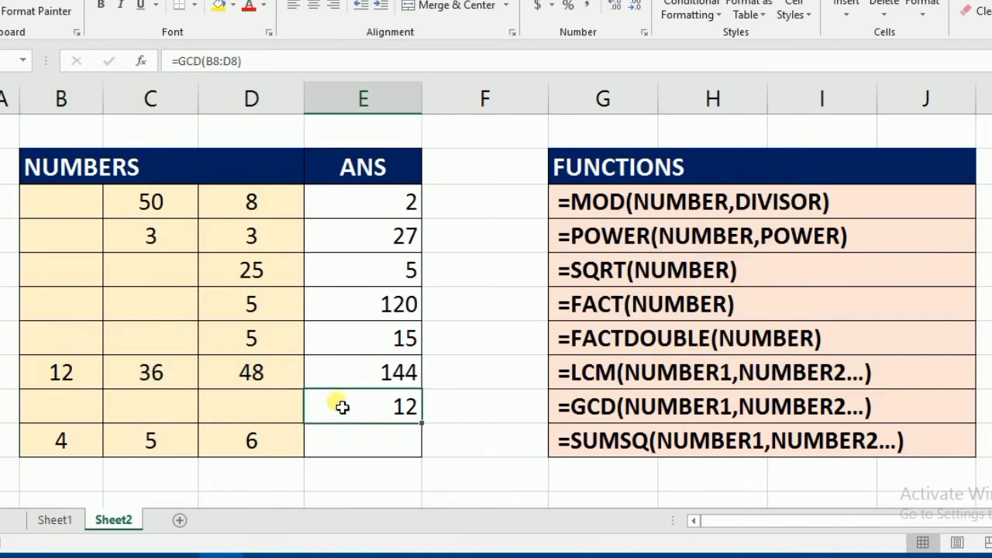
click(78, 375)
click(372, 405)
click(160, 377)
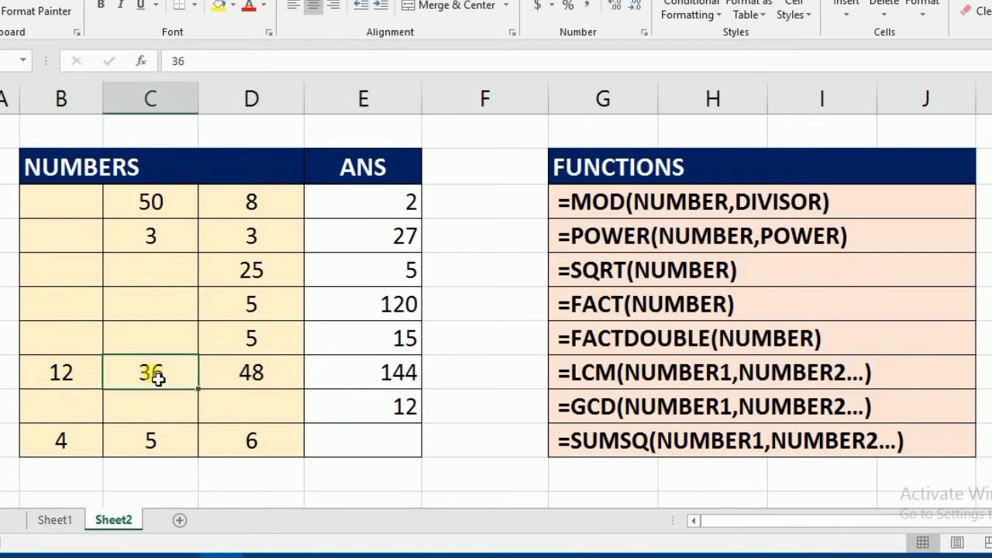
click(381, 410)
click(264, 380)
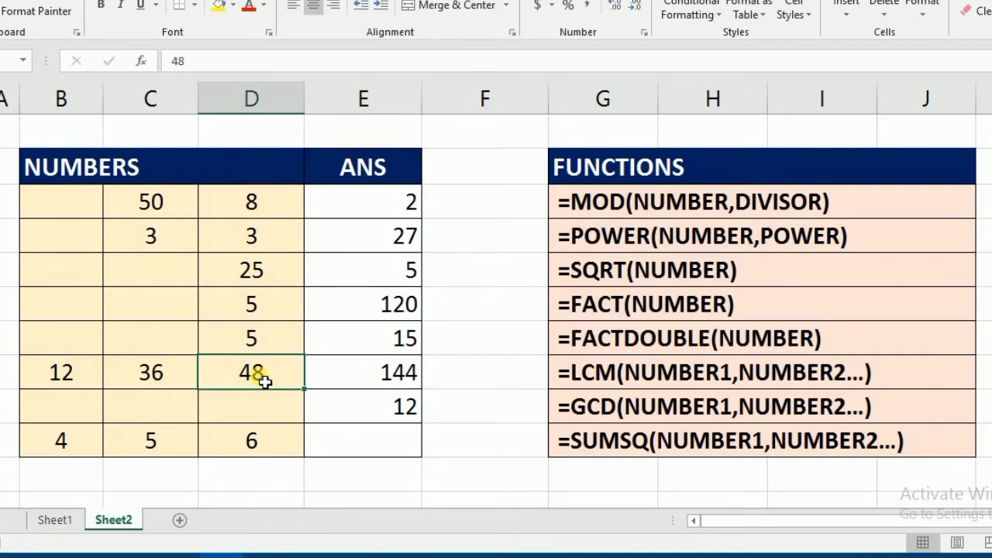
click(394, 415)
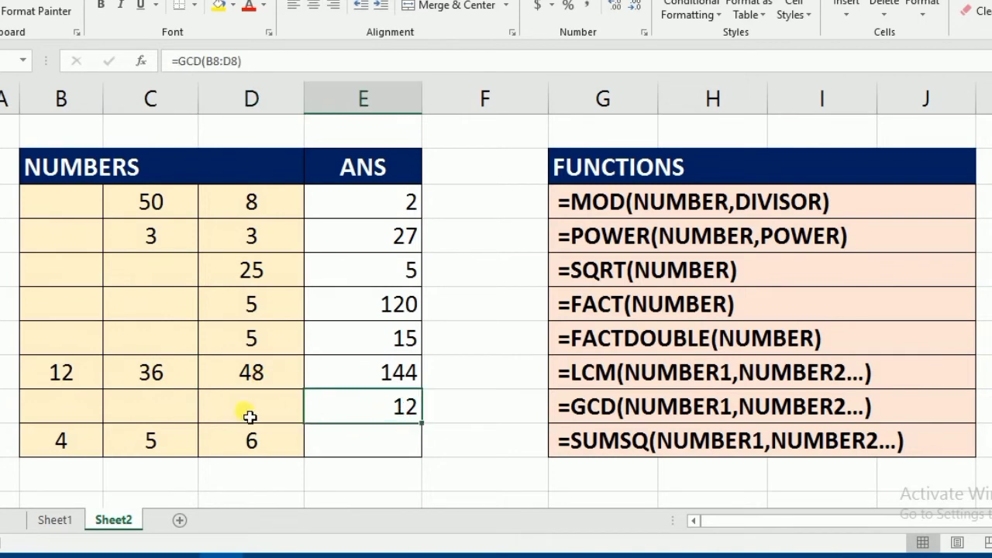
drag(70, 375, 257, 376)
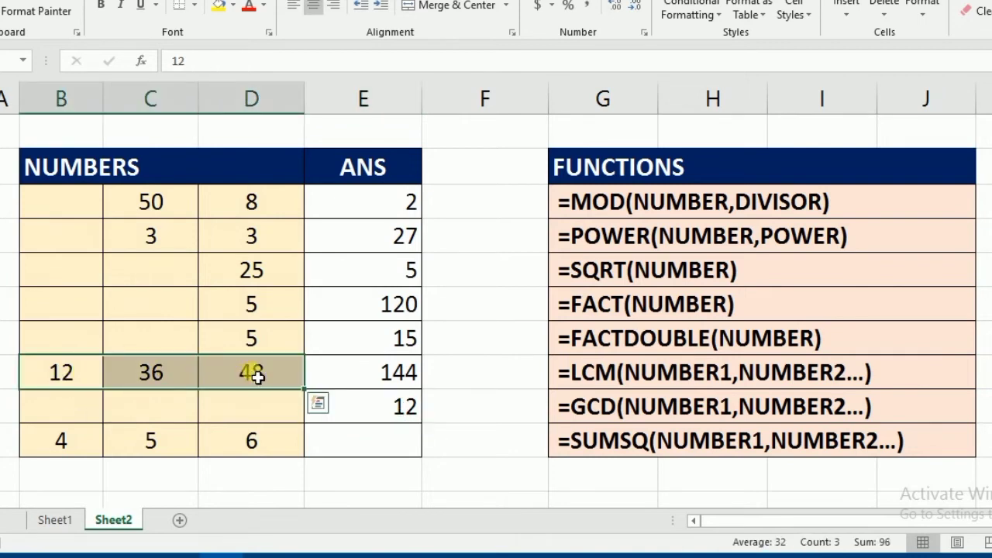
Calculate the sum of squares of B10 through D10 in cell E10 with =SUMSQ(B10:D10)
click(392, 450)
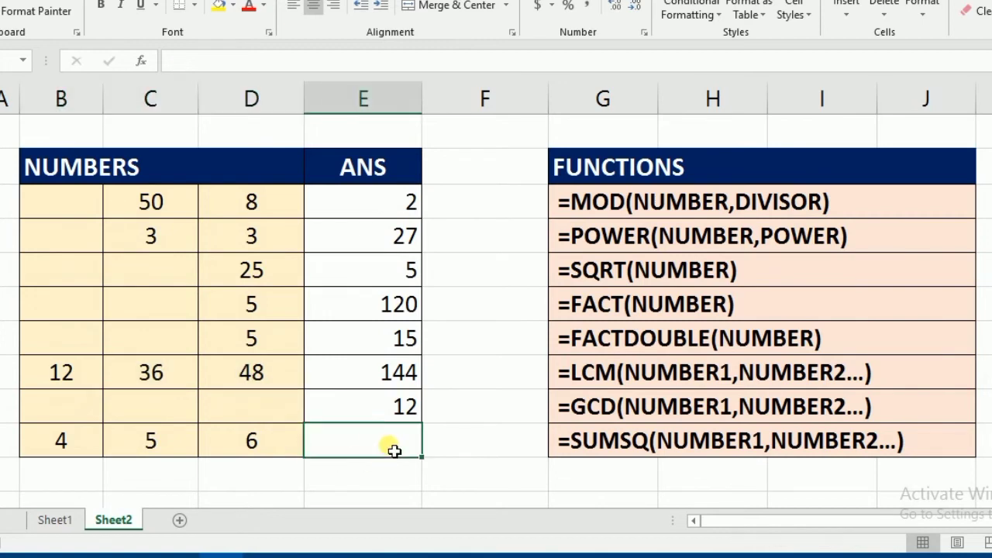
text(=)
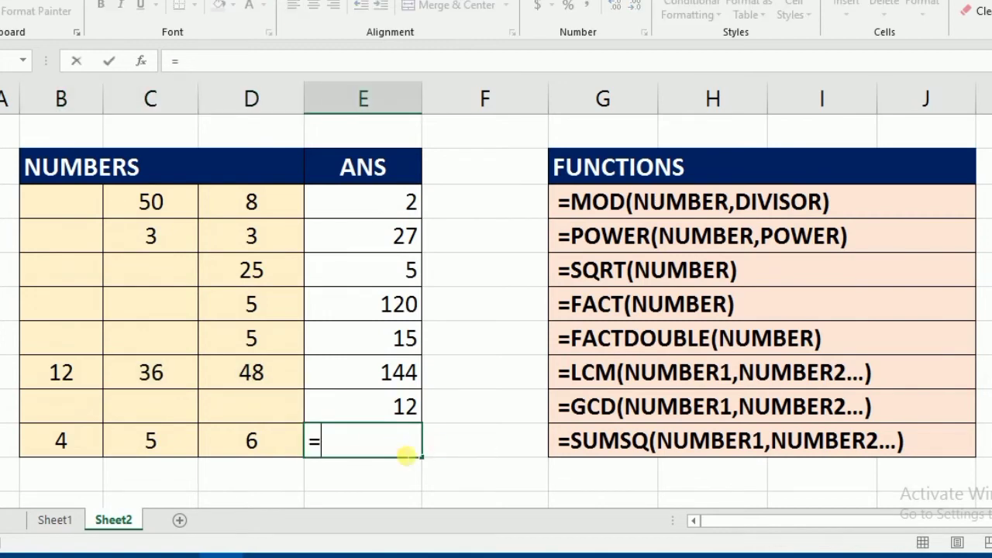
text(SUMSQ()
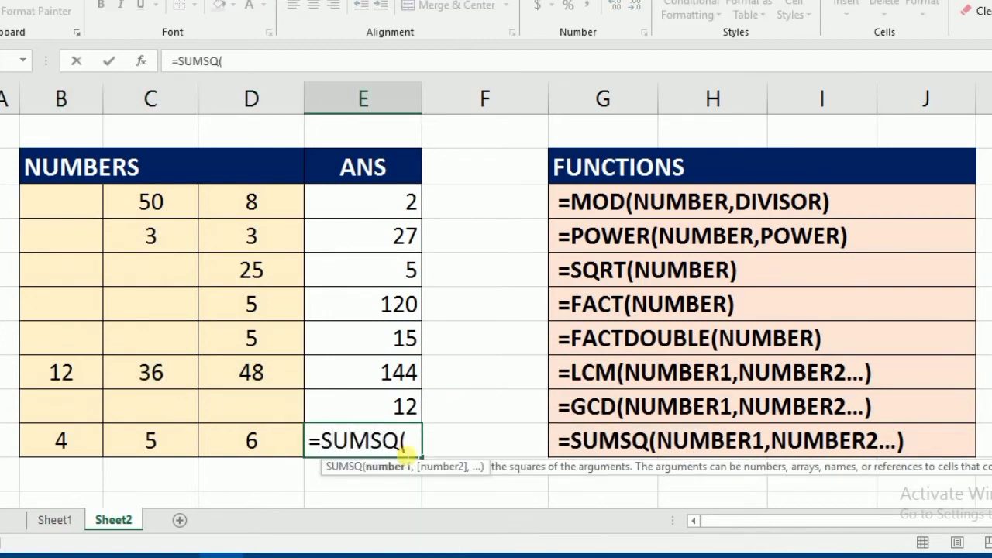
drag(65, 448, 221, 448)
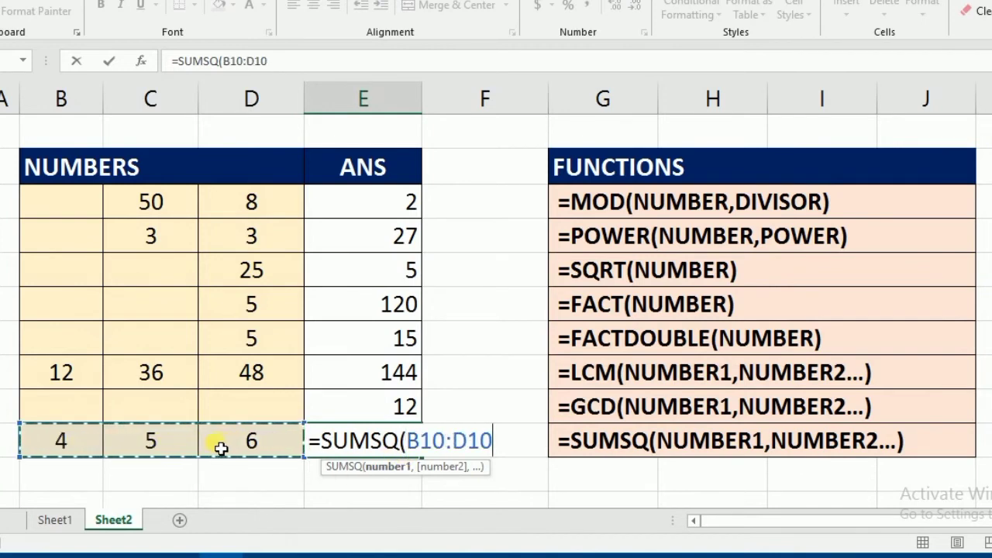
text())
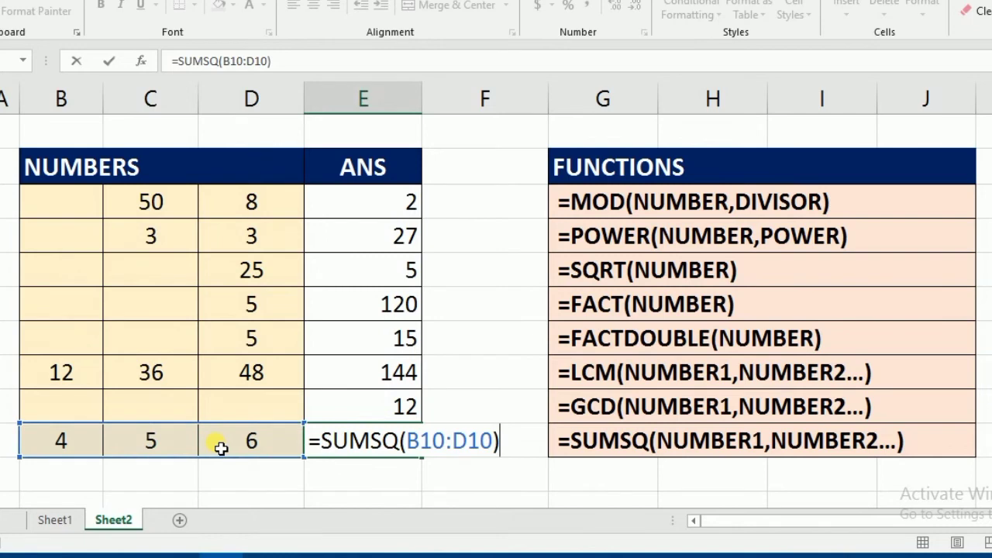
key(Return)
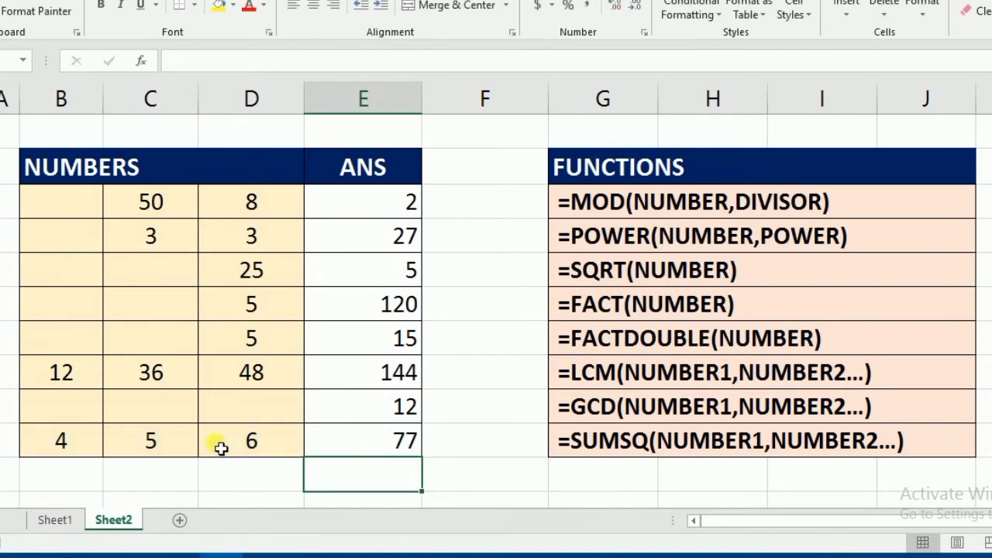
Enter the squares 16, 25 and 36 in cells B11, C11 and D11, and check their sum against the SUMSQ result
scroll(383, 383, down, 1)
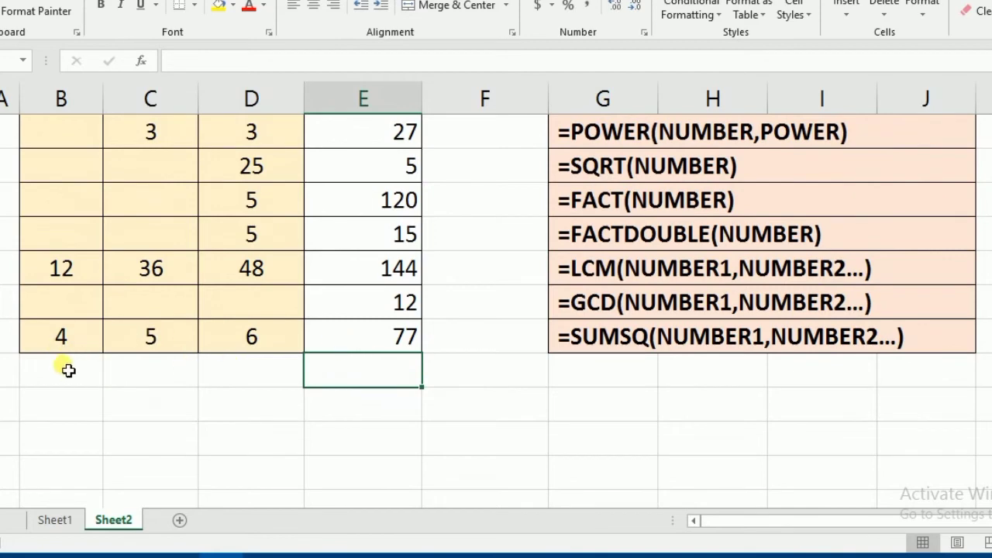
click(68, 343)
click(70, 379)
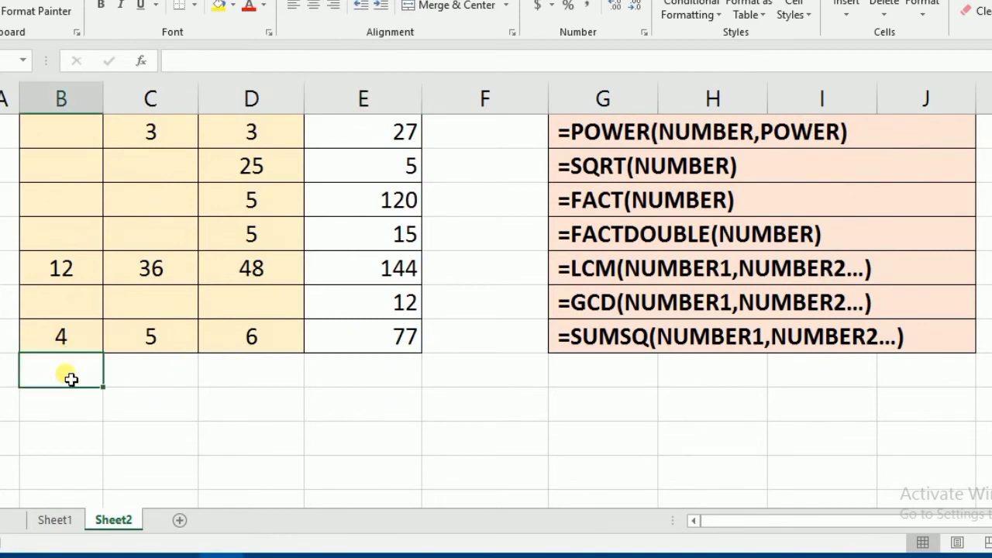
text(16)
key(Tab)
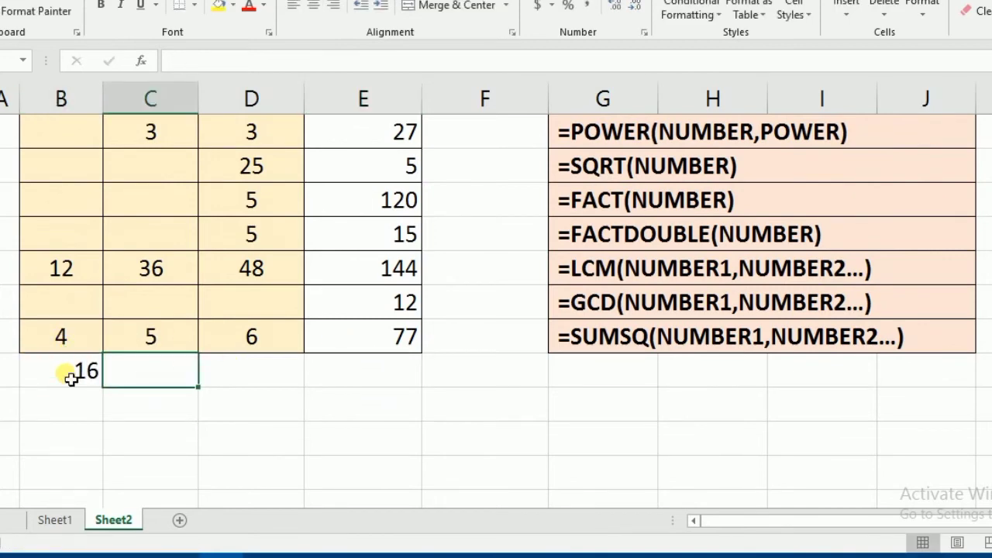
text(25)
key(Tab)
text(3)
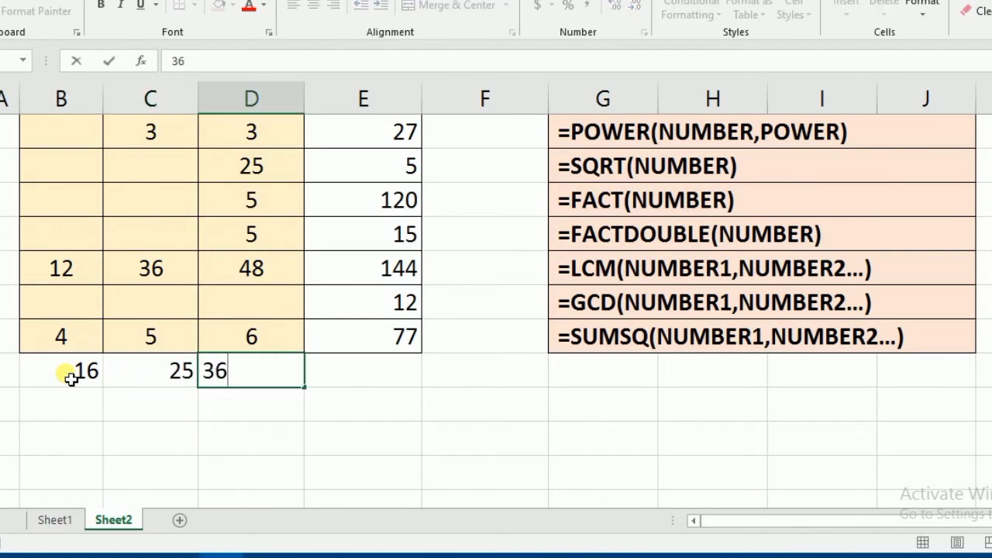
text(6)
click(313, 395)
drag(93, 377, 338, 377)
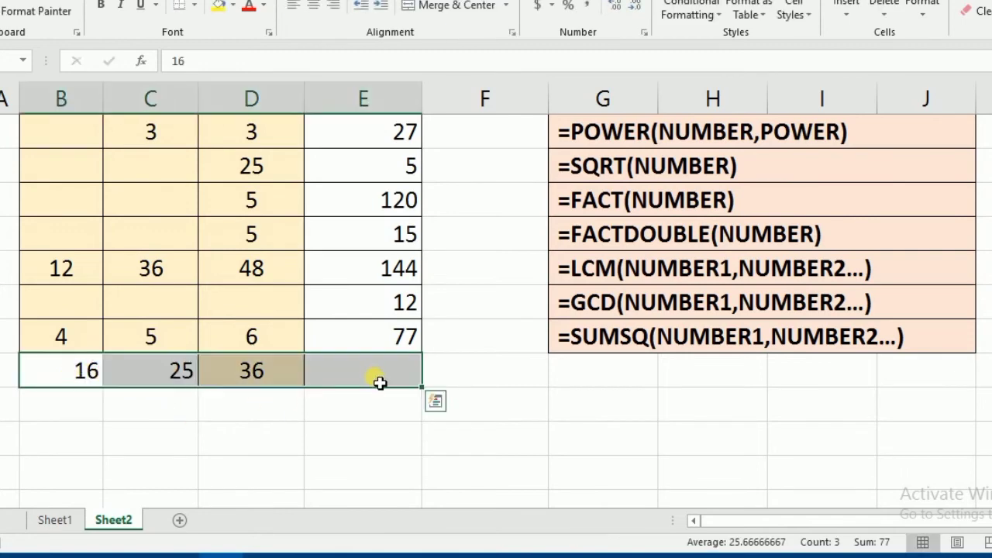
click(379, 383)
Remove the squares from B11 through D11, keeping the SUMSQ formula in E10
drag(67, 372, 244, 382)
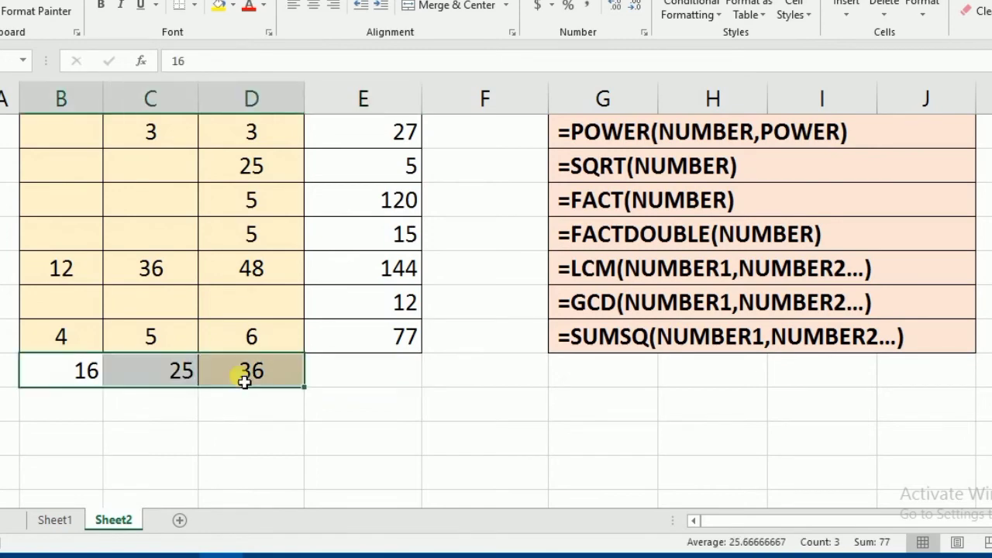
key(Delete)
key(ctrl+z)
key(ctrl+z)
key(ctrl+z)
key(ctrl+z)
key(ctrl+z)
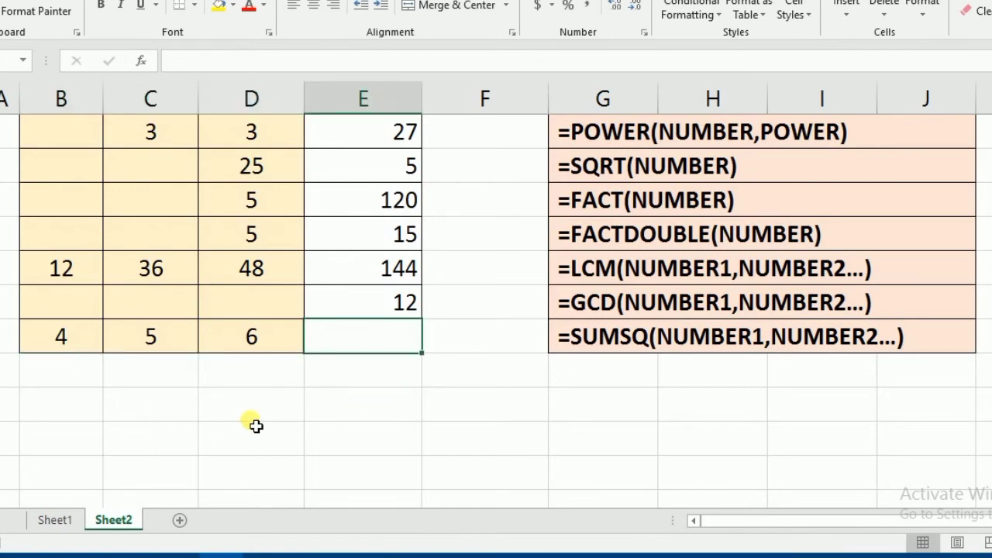
key(ctrl+y)
scroll(377, 432, up, 1)
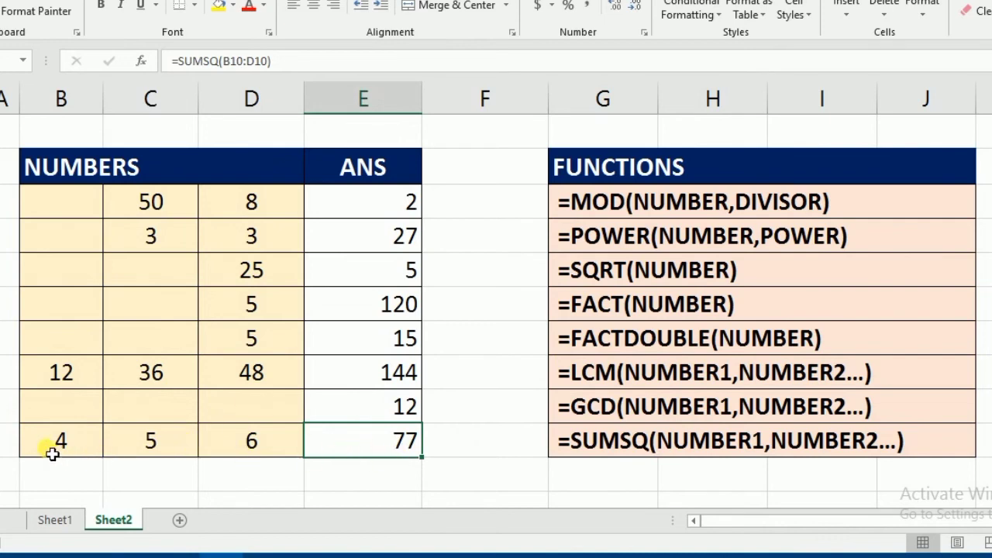
Review the source numbers B10 through D10 and the SUMSQ formula in E10, and switch to Sheet1
drag(51, 454, 256, 447)
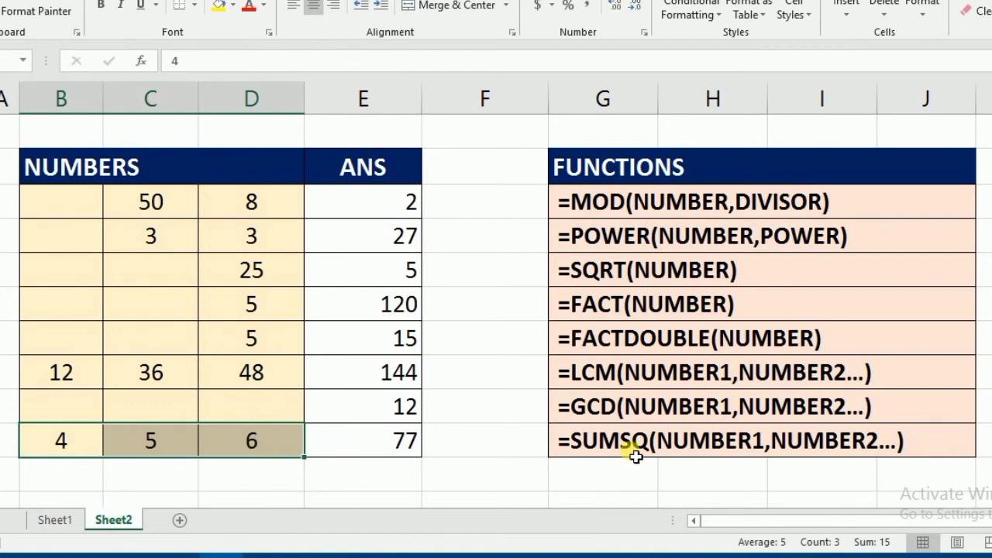
click(355, 441)
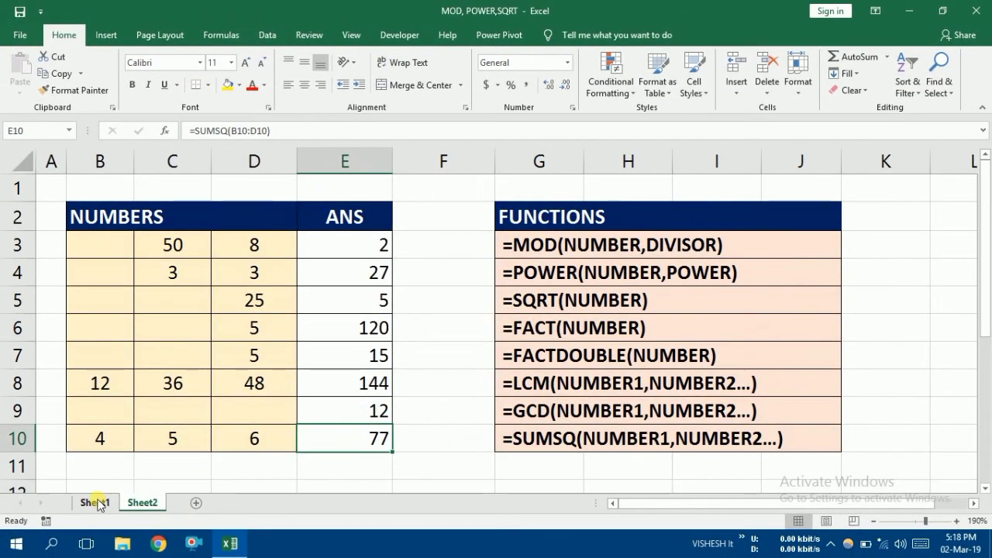
click(56, 519)
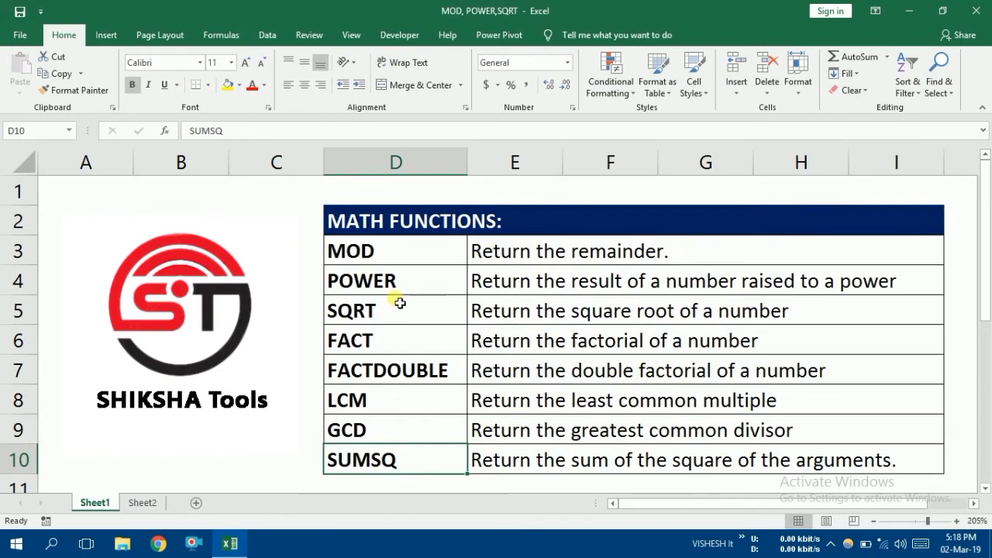